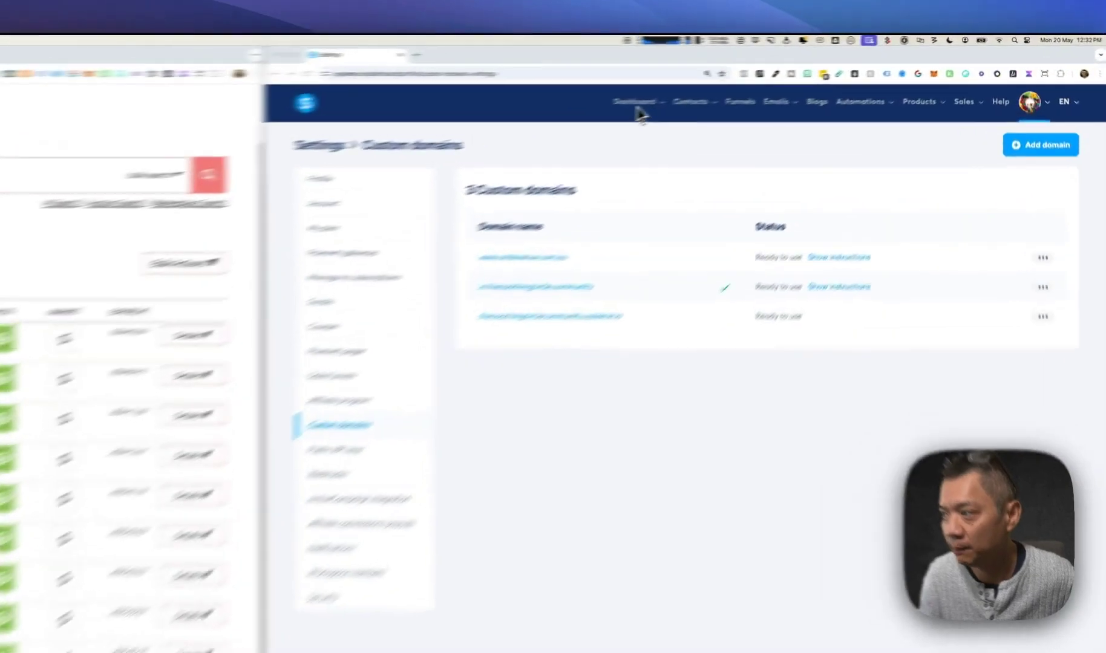
- Switch Systeme.io from Custom domains settings to the Dashboard
{"action": "mouse_move", "coordinate": [786, 78]}
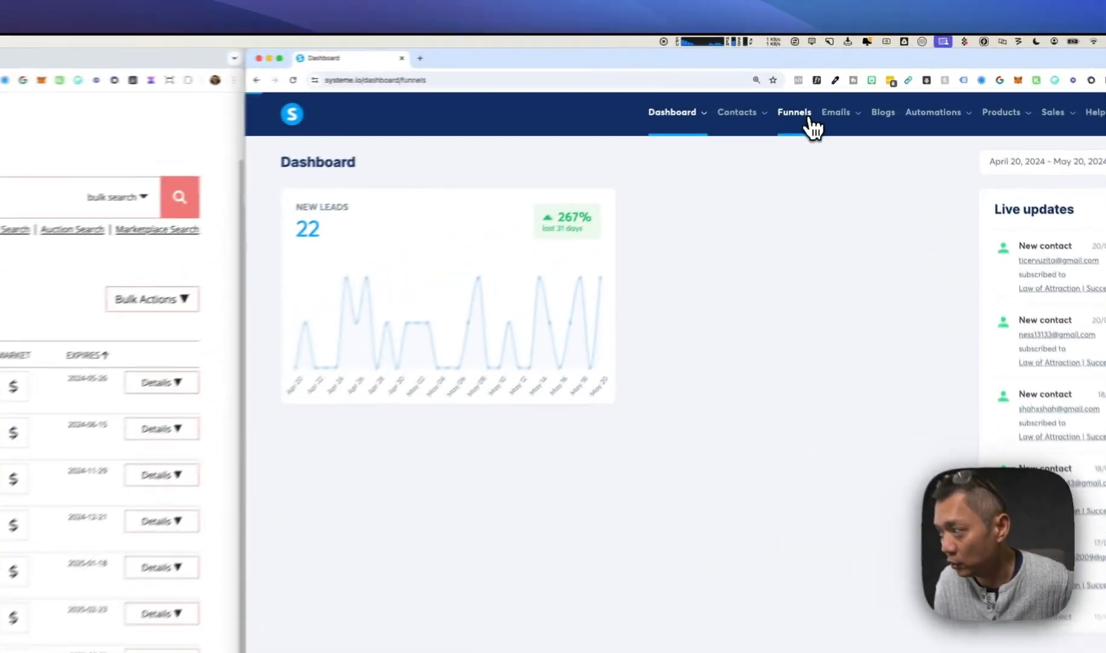
- Open the Landing Page funnel from Funnels and fine-tune Chrome's page zoom
{"action": "left_click", "coordinate": [852, 77]}
{"action": "left_click", "coordinate": [308, 266]}
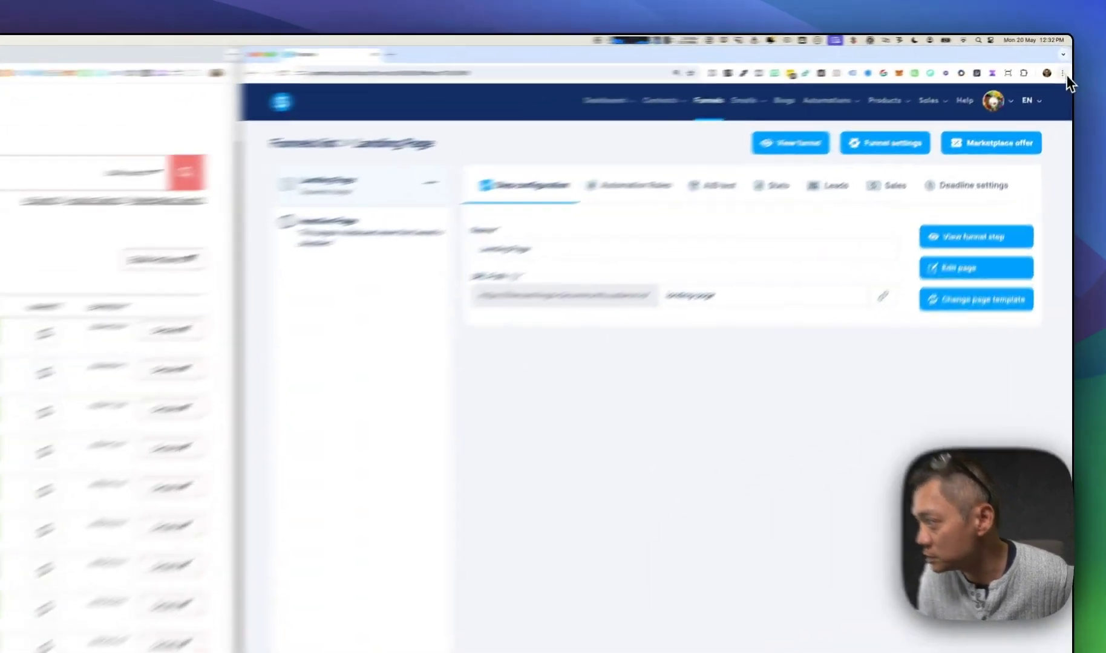
{"action": "left_click", "coordinate": [1062, 74]}
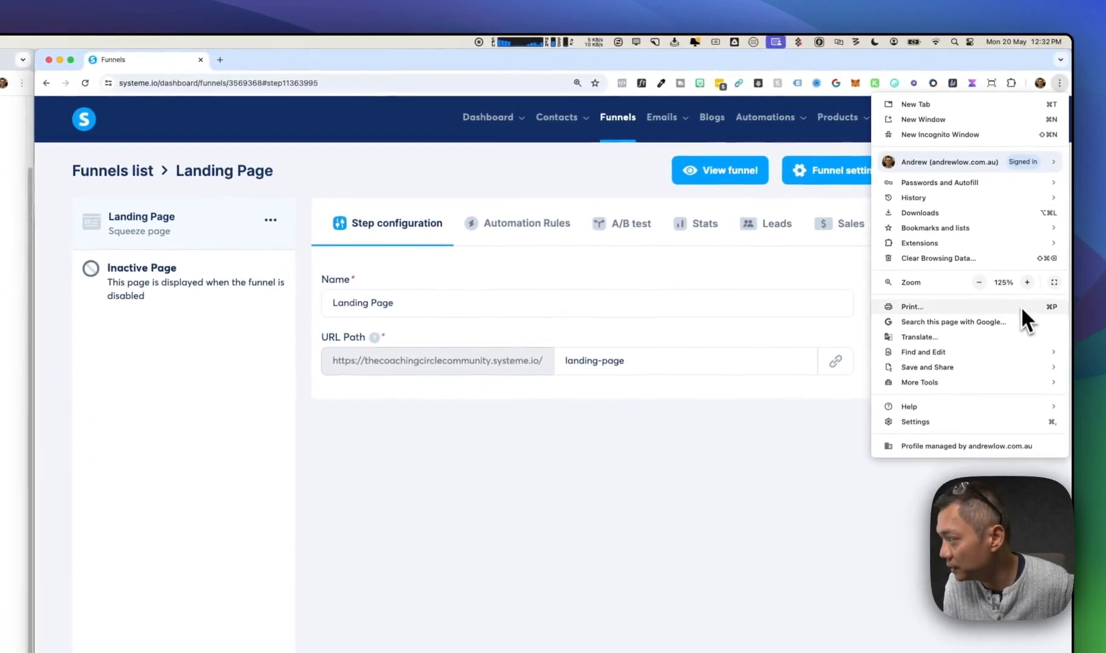
{"action": "left_click", "coordinate": [1027, 283]}
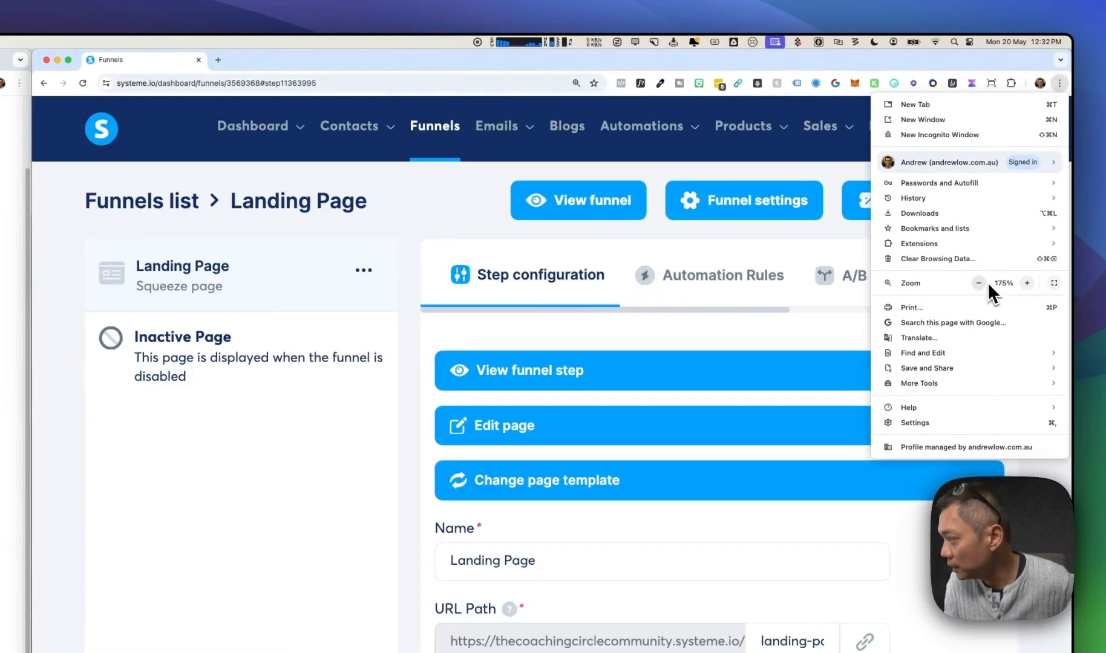
{"action": "left_click", "coordinate": [978, 283]}
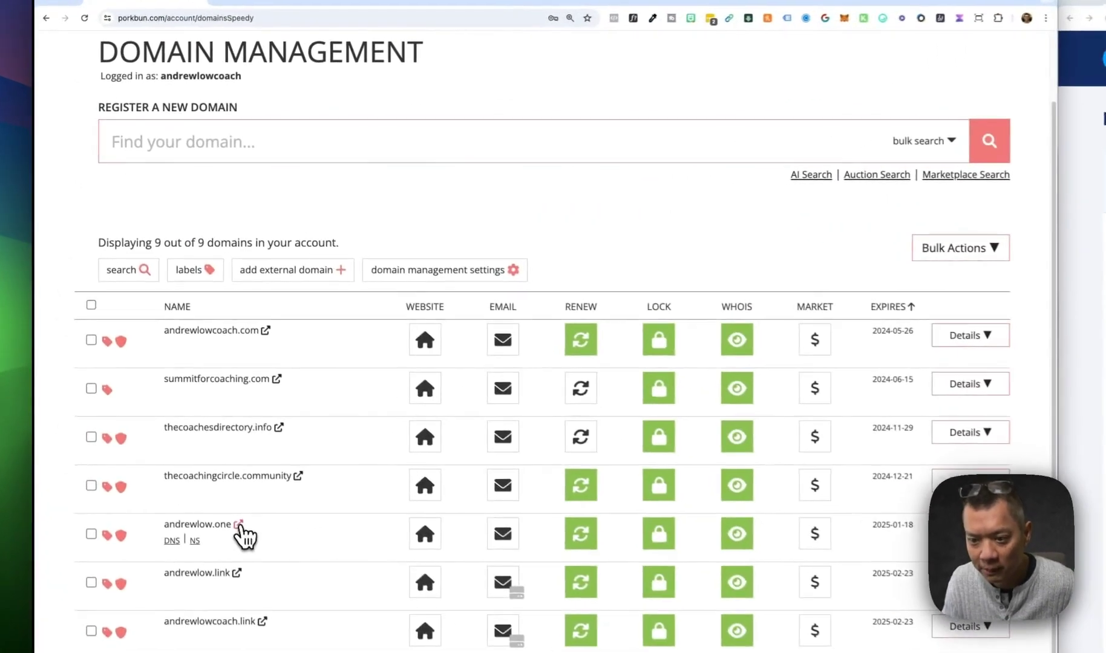
- Open andrewlow.one from Porkbun's domain list in a new tab
{"action": "left_click", "coordinate": [136, 316]}
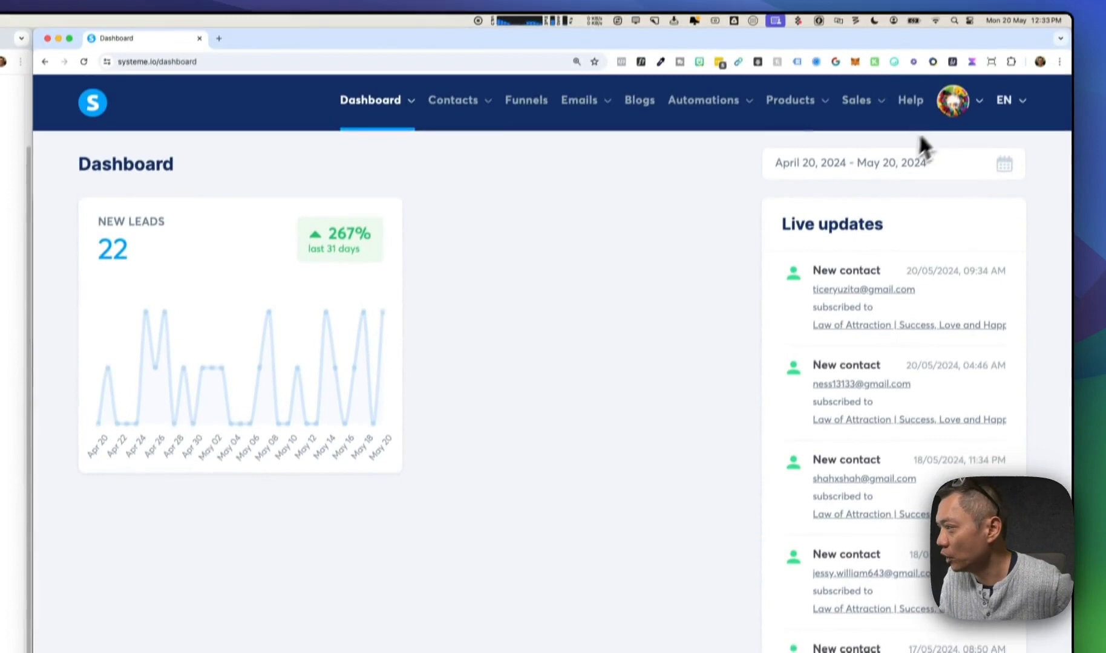
- Go to Settings from the avatar menu and select Custom domains
{"action": "mouse_move", "coordinate": [1013, 80]}
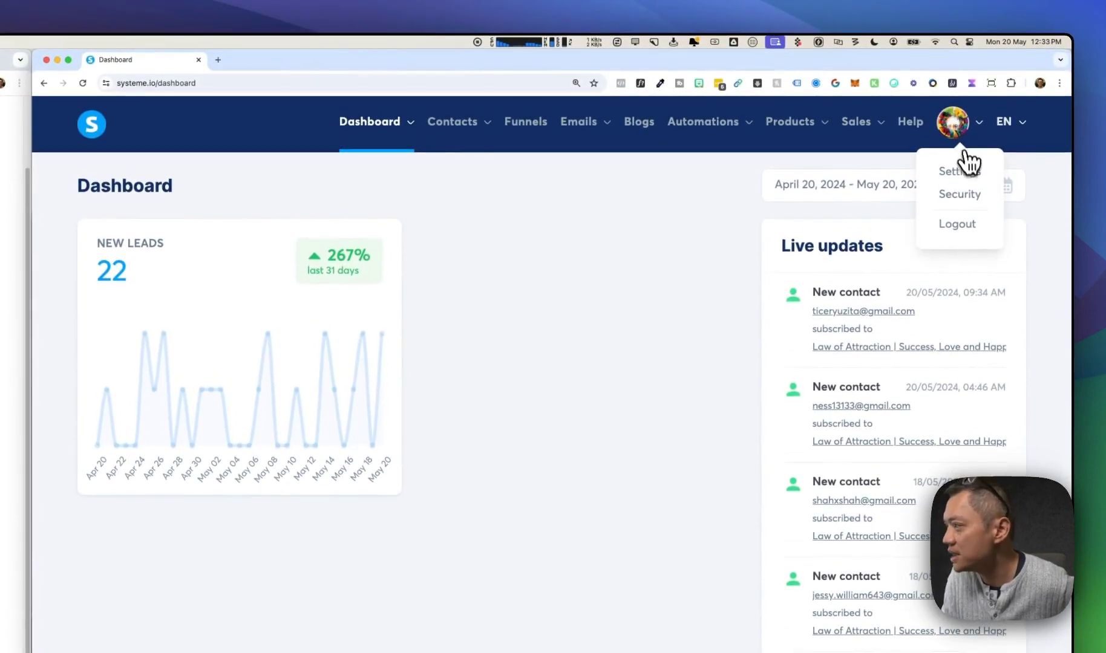
{"action": "left_click", "coordinate": [960, 180]}
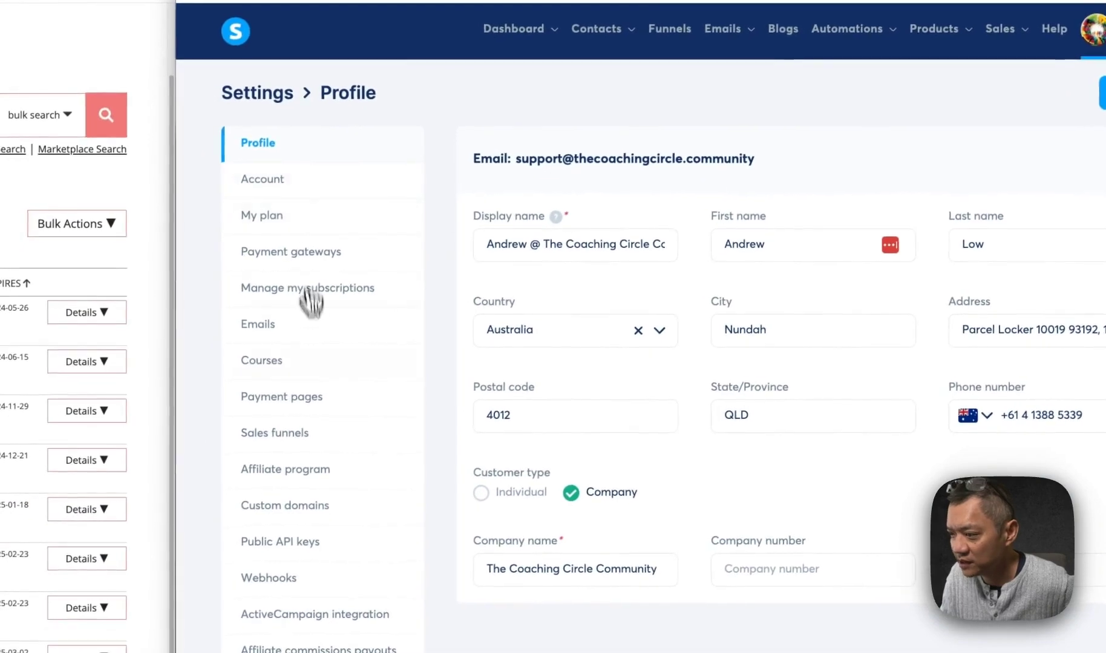
{"action": "left_click", "coordinate": [306, 516]}
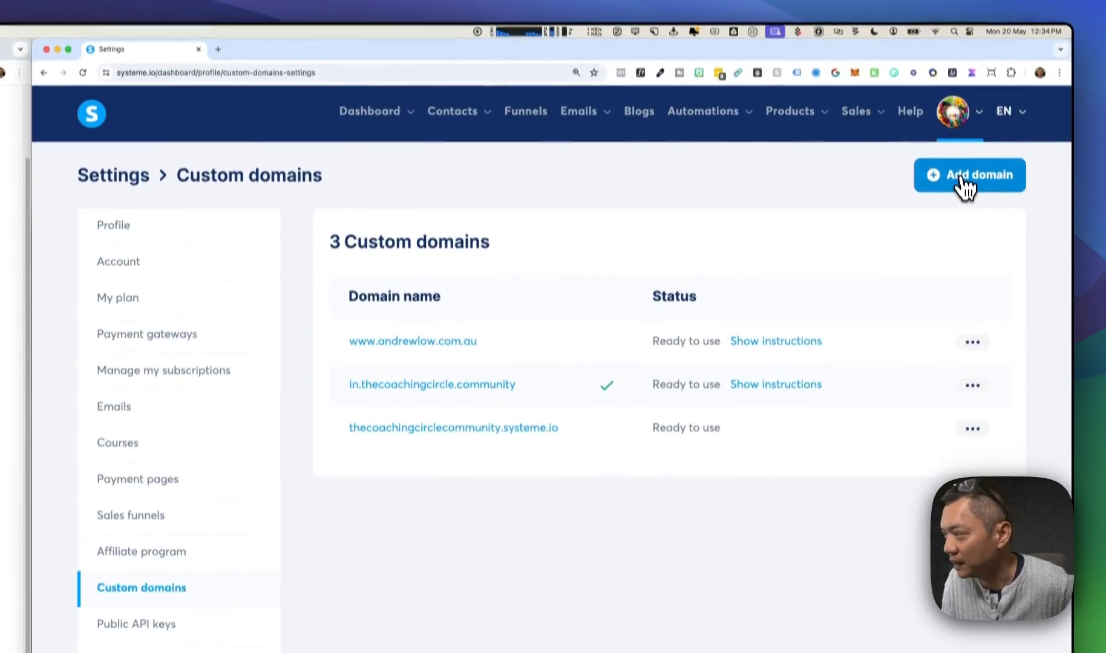
{"action": "left_click", "coordinate": [966, 179]}
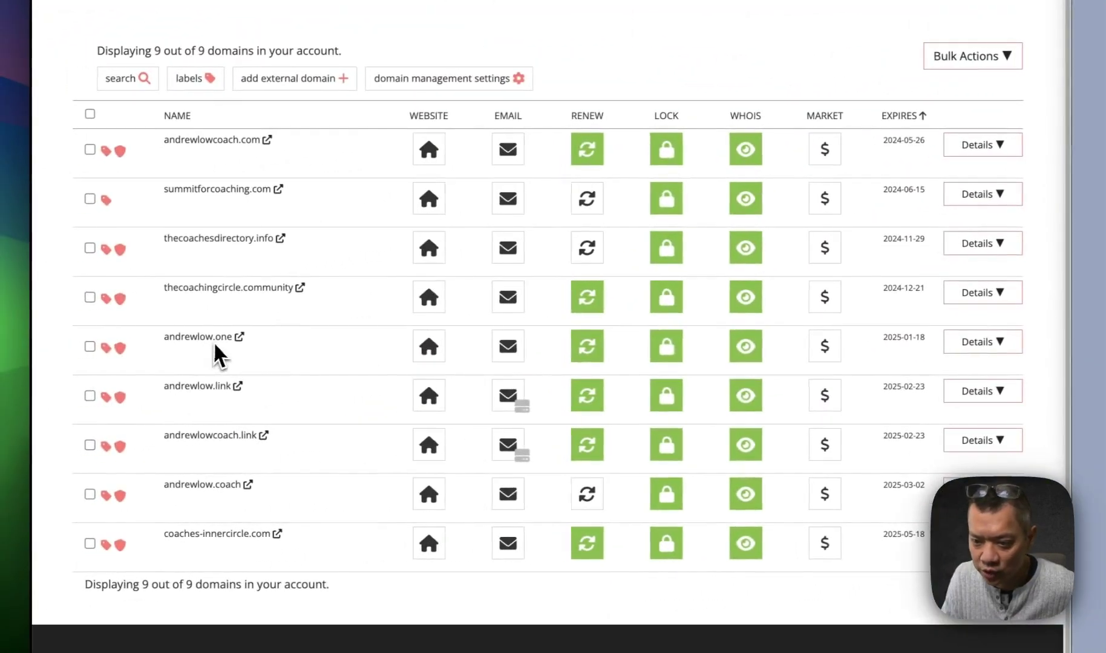
{"action": "mouse_move", "coordinate": [177, 352]}
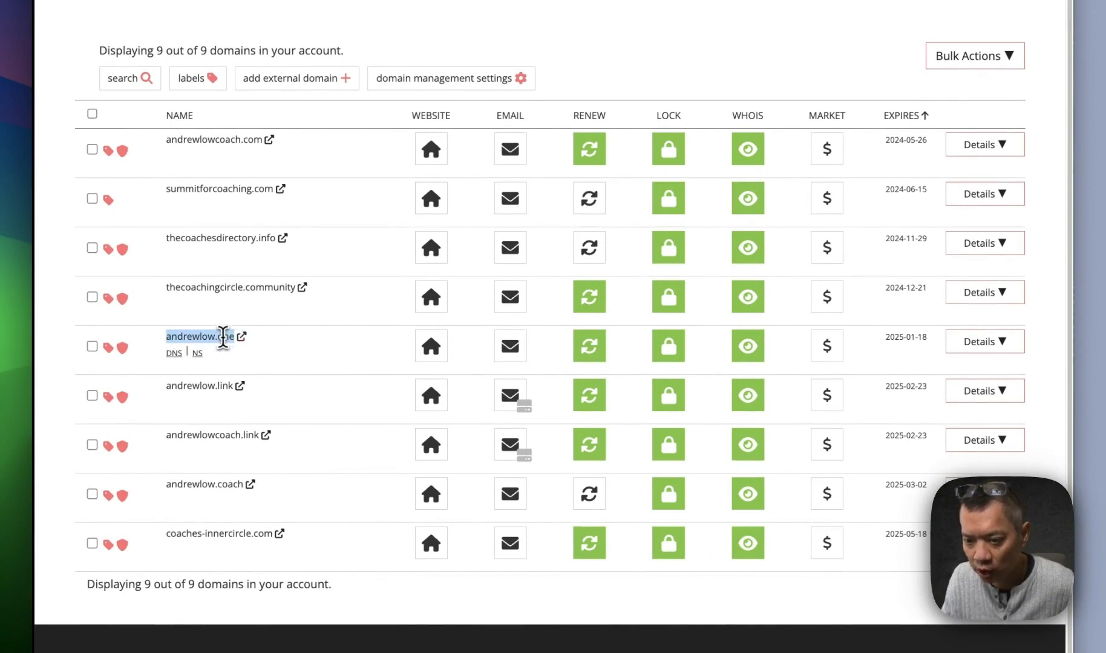
{"action": "right_click", "coordinate": [223, 336]}
{"action": "left_click", "coordinate": [242, 362]}
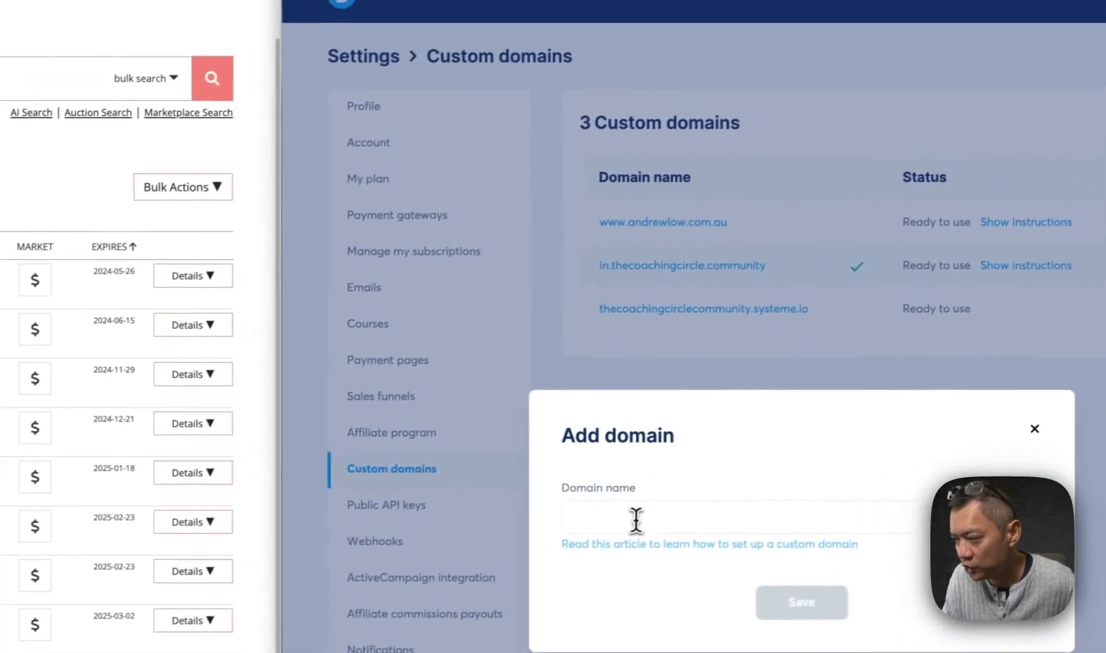
{"action": "left_click", "coordinate": [735, 484]}
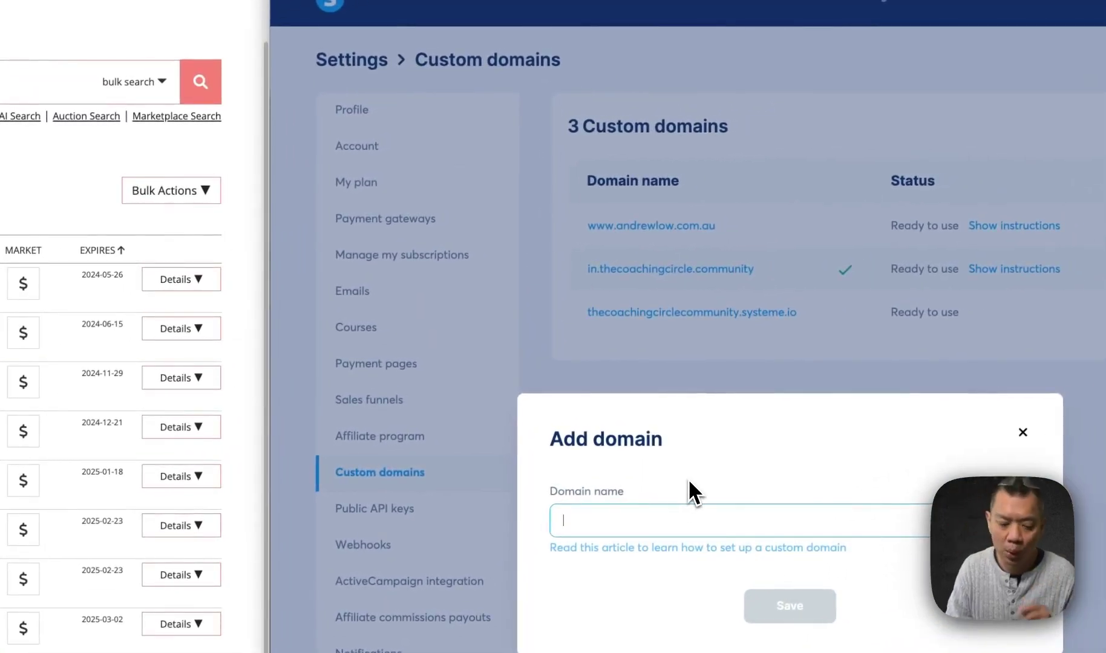
{"action": "type", "text": "www."}
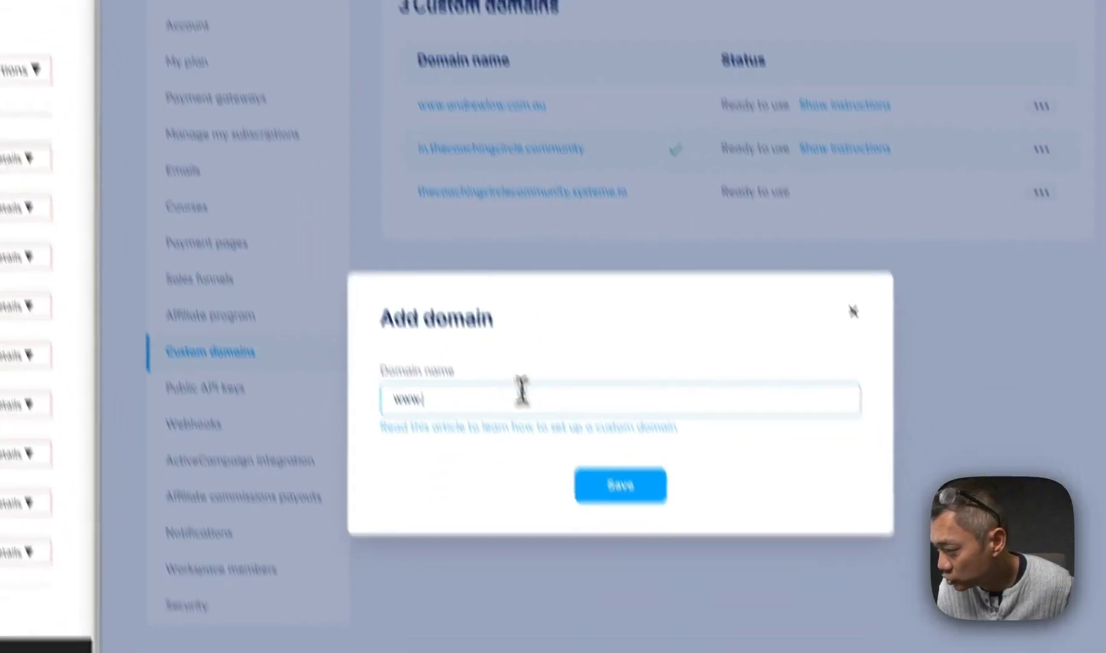
{"action": "right_click", "coordinate": [522, 391]}
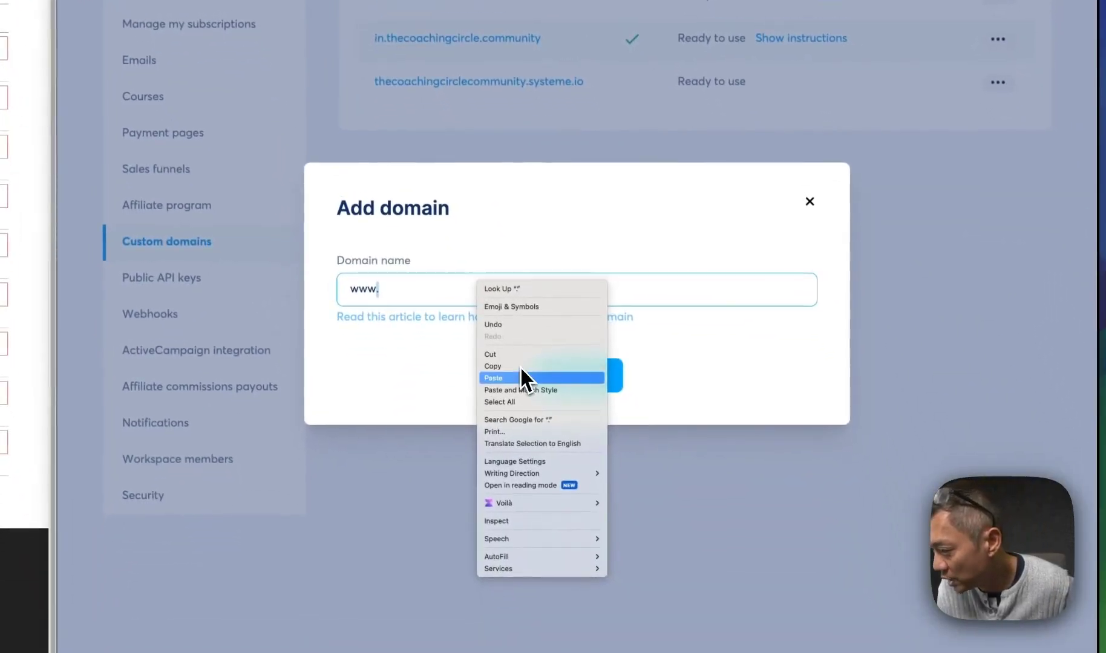
{"action": "left_click", "coordinate": [493, 378]}
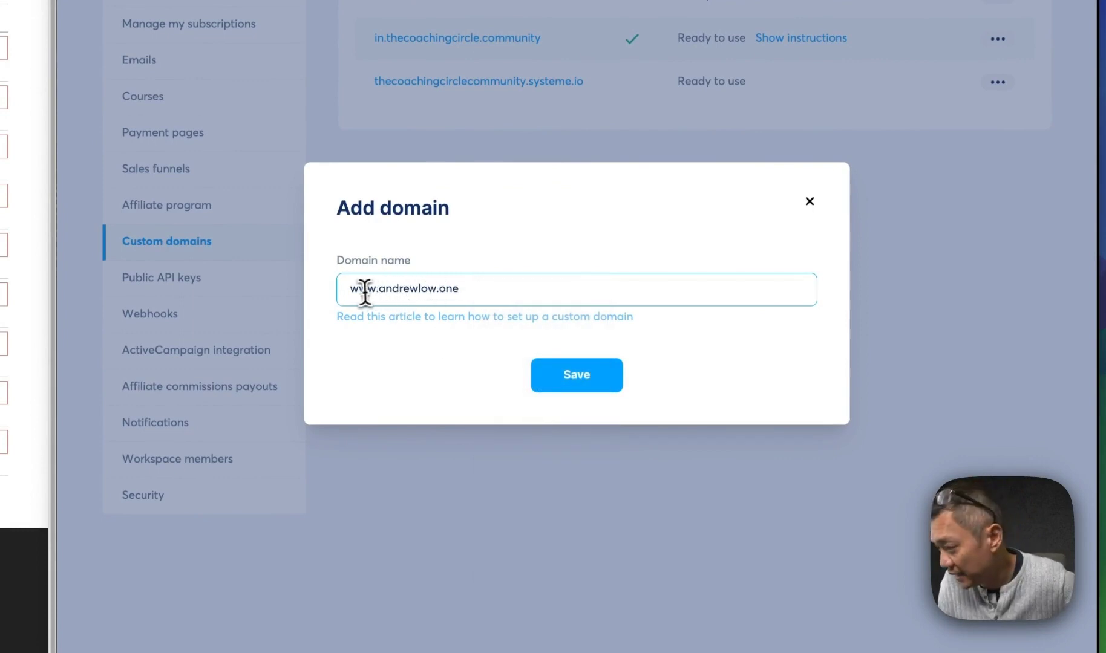
{"action": "left_click", "coordinate": [579, 375]}
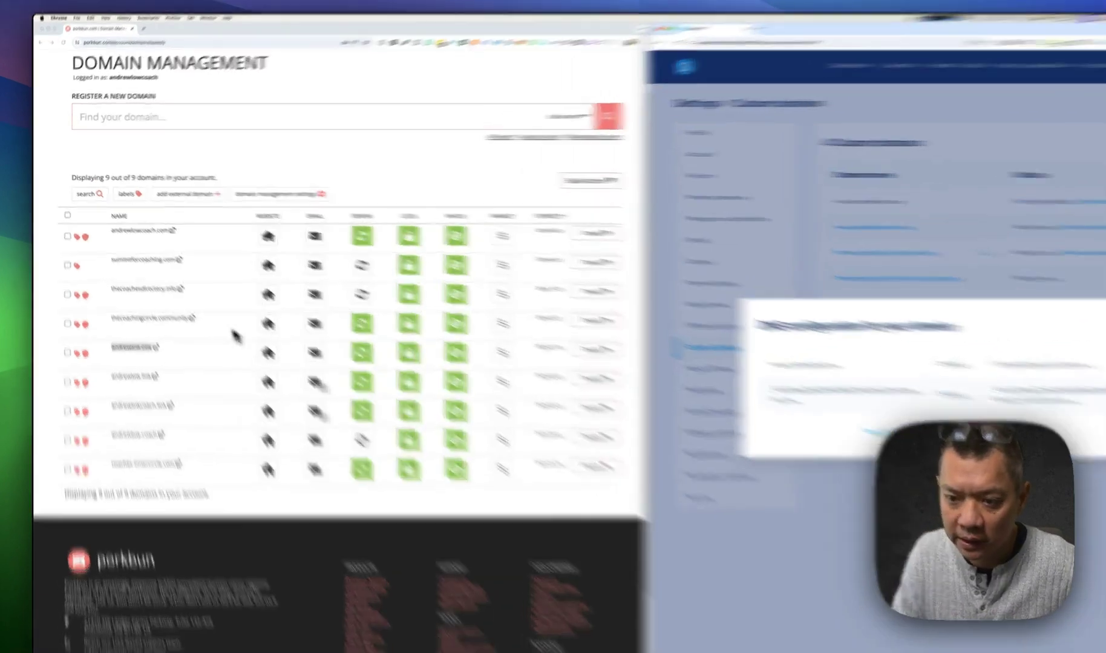
- Open Porkbun's DNS records for andrewlow.one and set the new record type to CNAME
{"action": "left_click", "coordinate": [174, 320]}
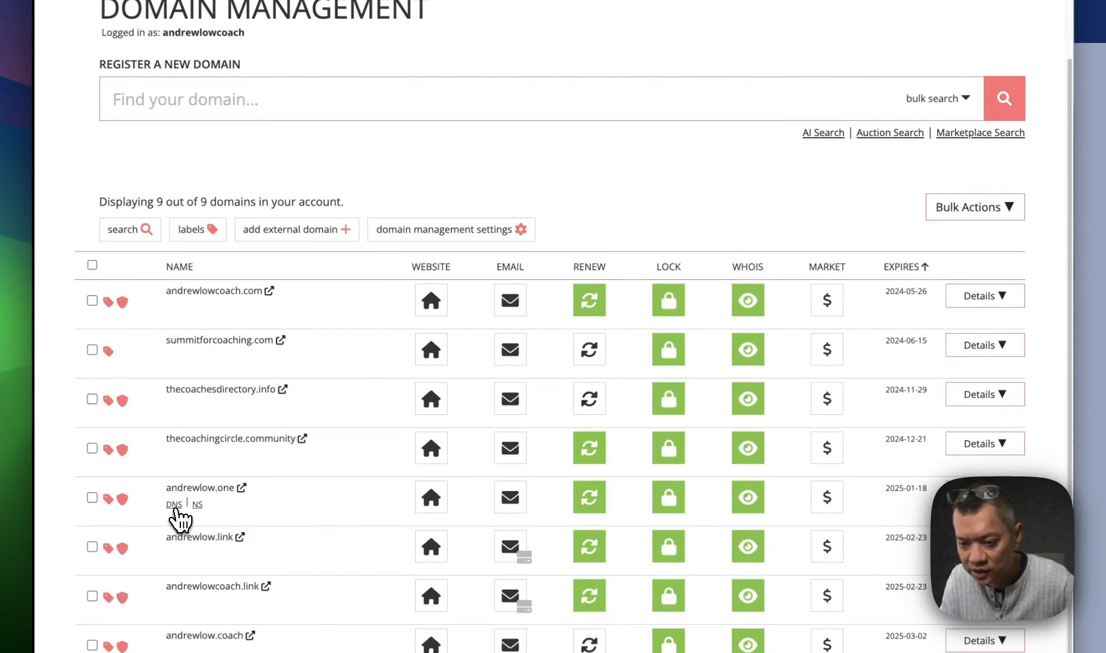
{"action": "left_click", "coordinate": [175, 505]}
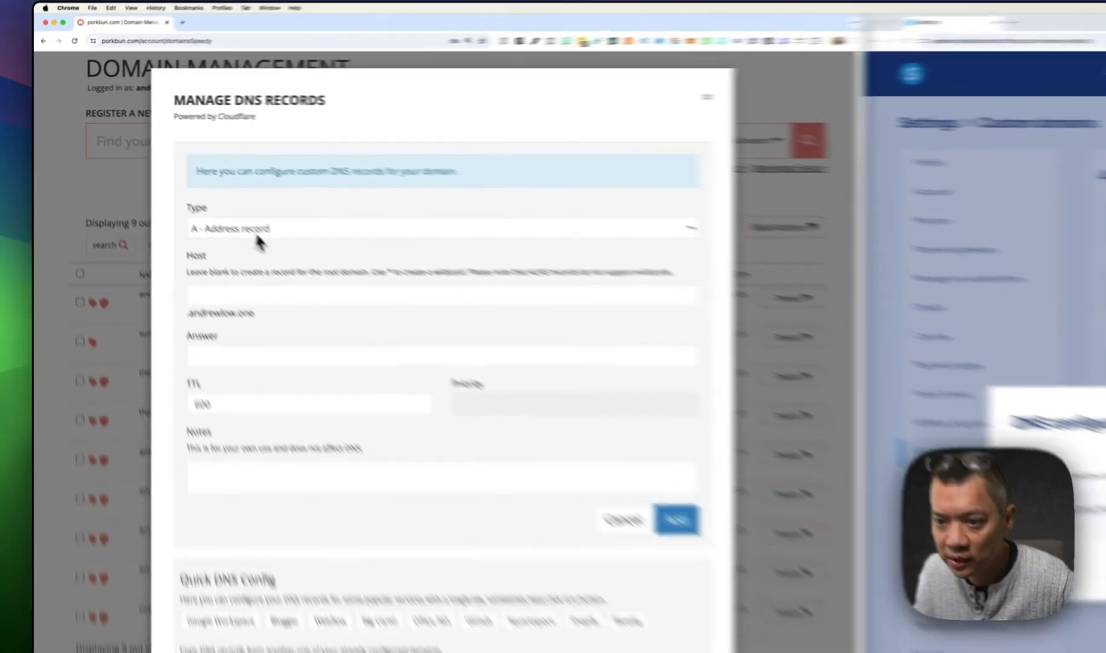
{"action": "left_click", "coordinate": [184, 176]}
{"action": "left_click", "coordinate": [185, 202]}
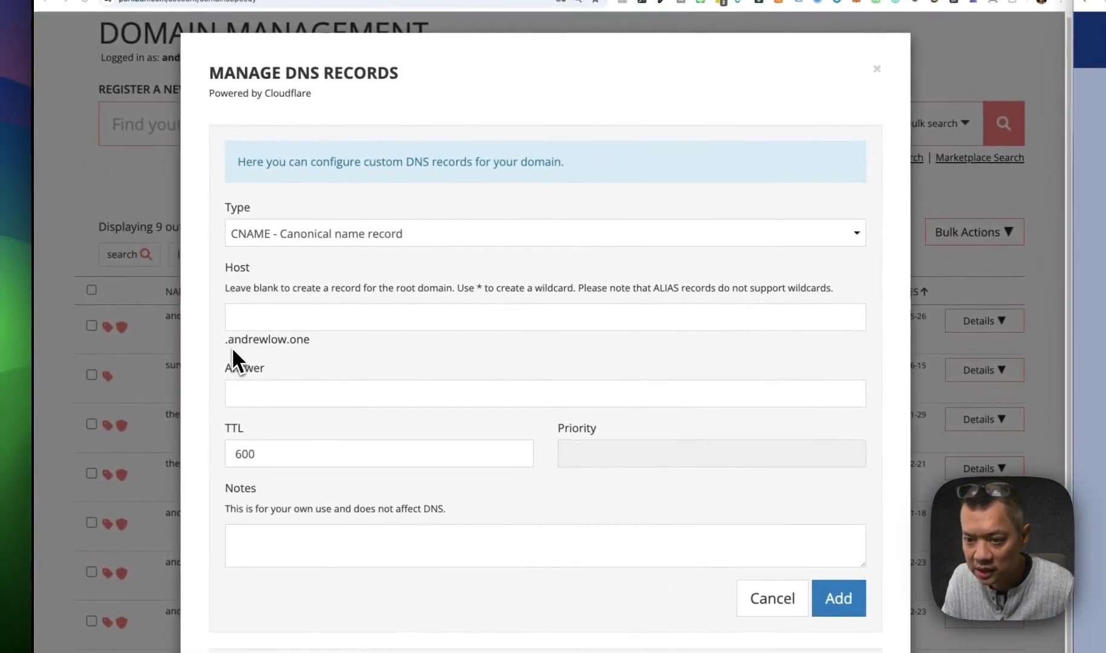
- Fill the CNAME with host www and answer d11sy3w3x2jbux.cloudfront.net. copied from Systeme.io
{"action": "left_click_drag", "start_coordinate": [225, 341], "coordinate": [310, 343]}
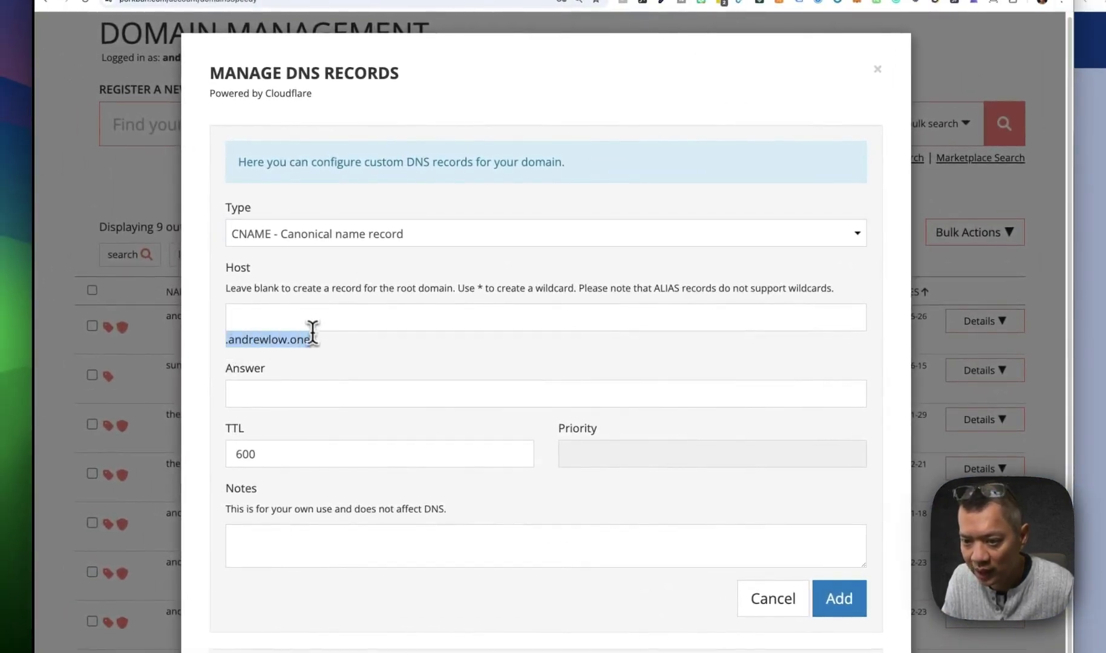
{"action": "left_click", "coordinate": [304, 319]}
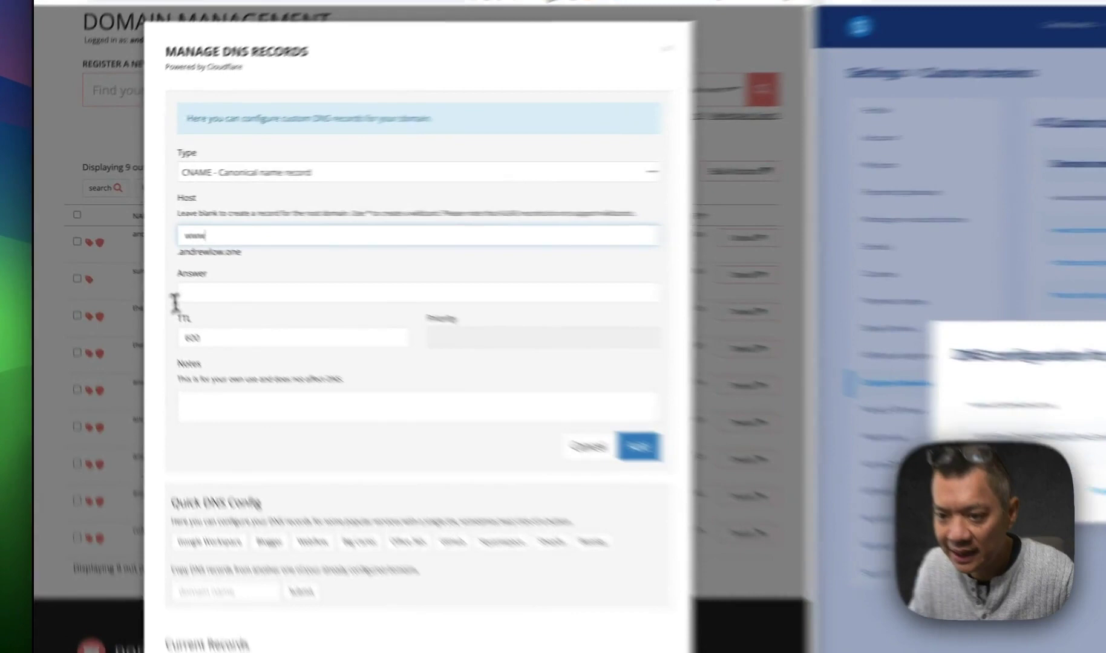
{"action": "left_click", "coordinate": [192, 293]}
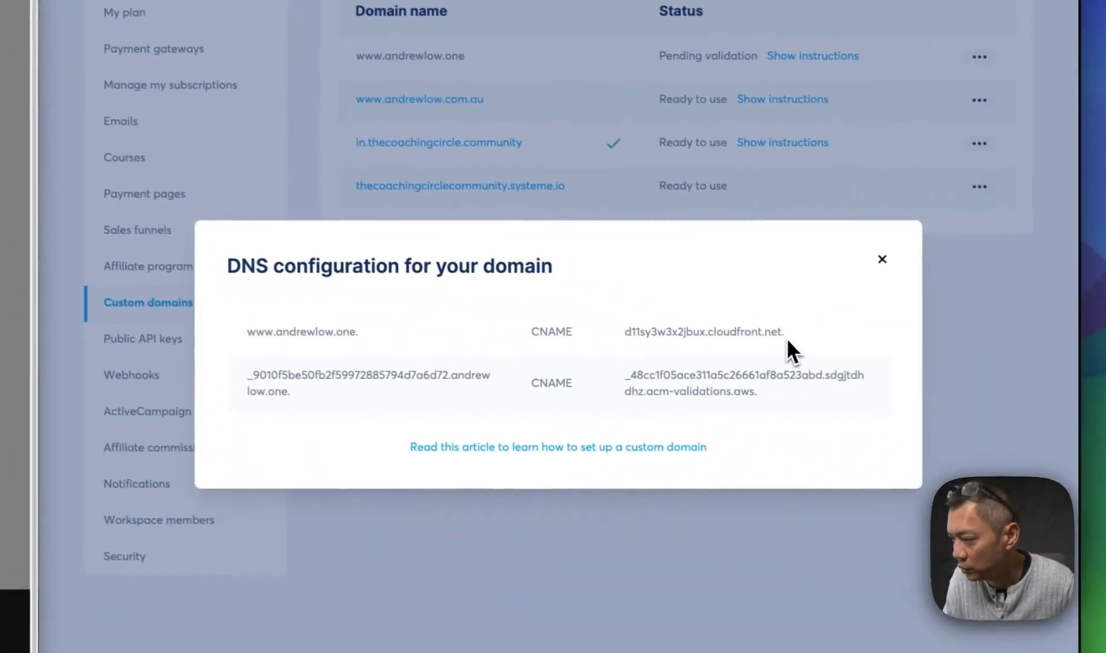
{"action": "triple_click", "coordinate": [691, 328]}
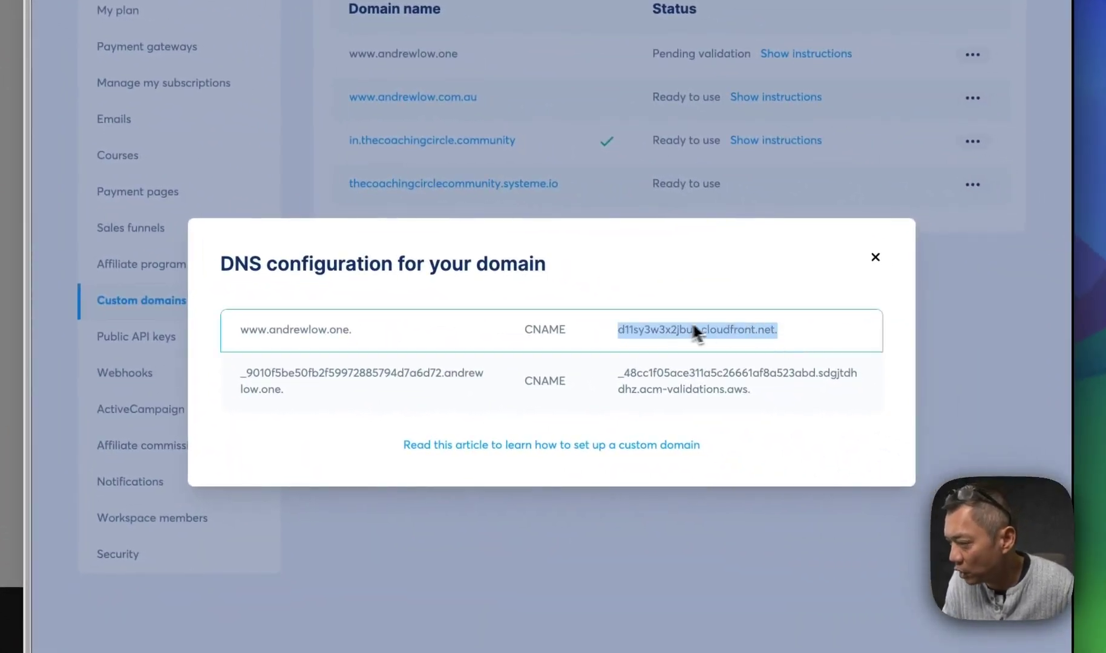
{"action": "right_click", "coordinate": [623, 329]}
{"action": "left_click", "coordinate": [632, 350]}
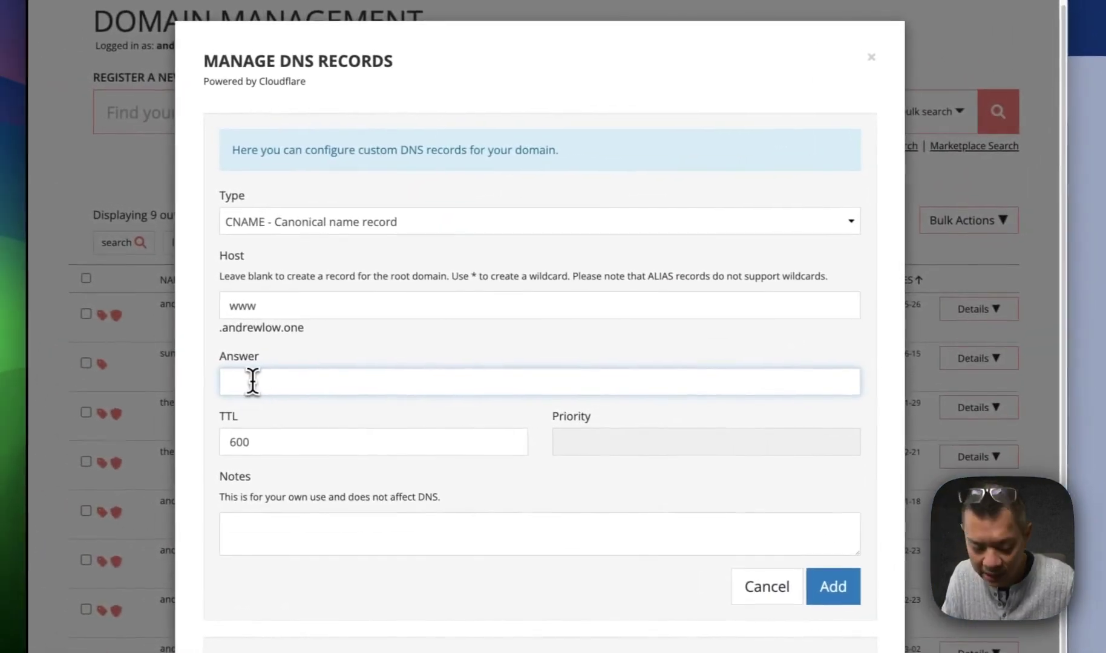
{"action": "right_click", "coordinate": [254, 373]}
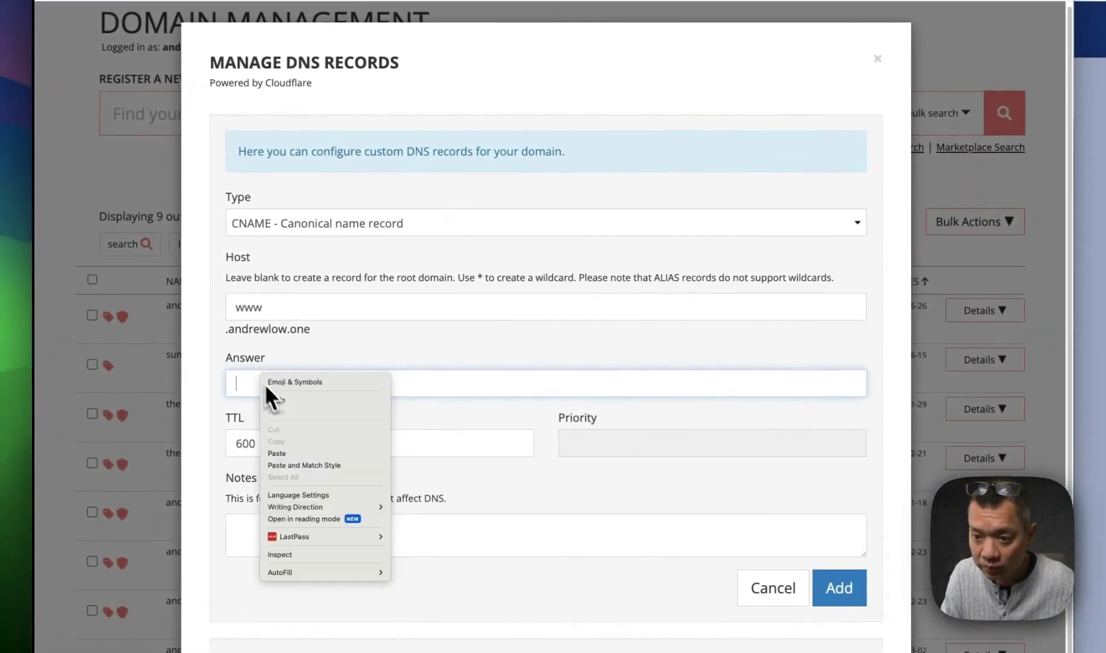
{"action": "left_click", "coordinate": [285, 454]}
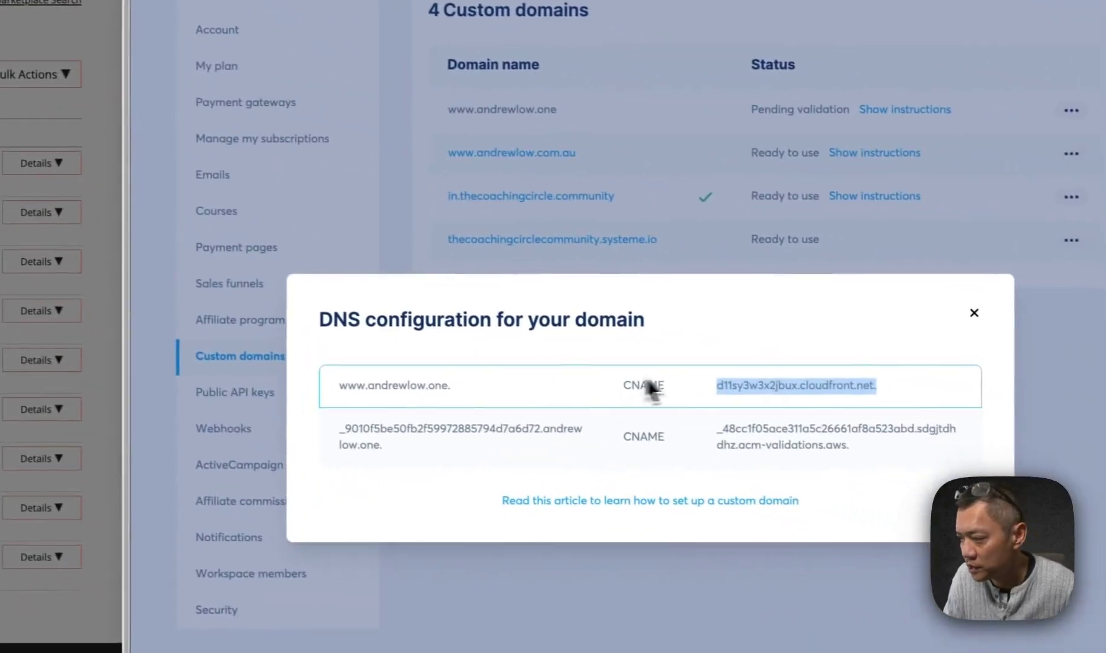
{"action": "left_click", "coordinate": [650, 399]}
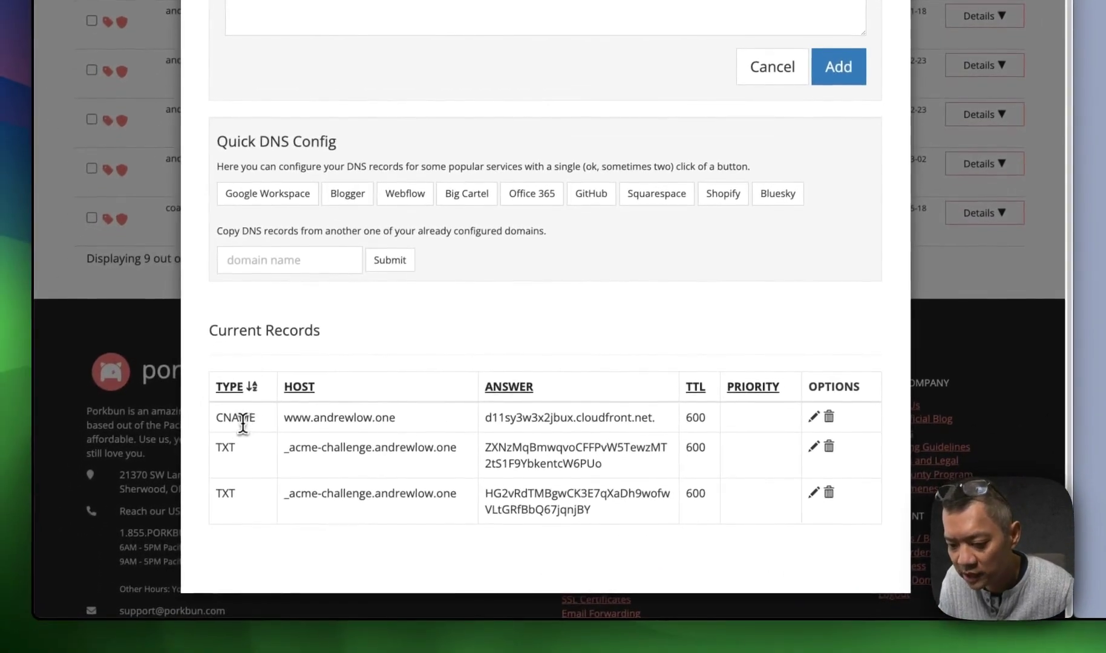
{"action": "double_click", "coordinate": [243, 418]}
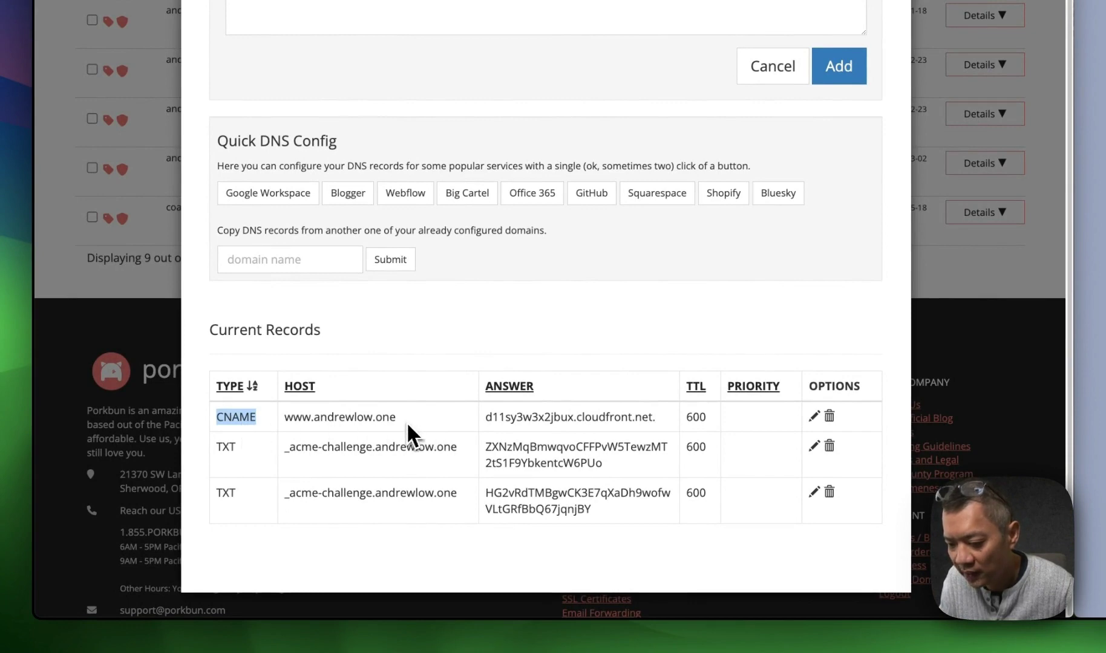
{"action": "left_click_drag", "start_coordinate": [328, 417], "coordinate": [269, 418]}
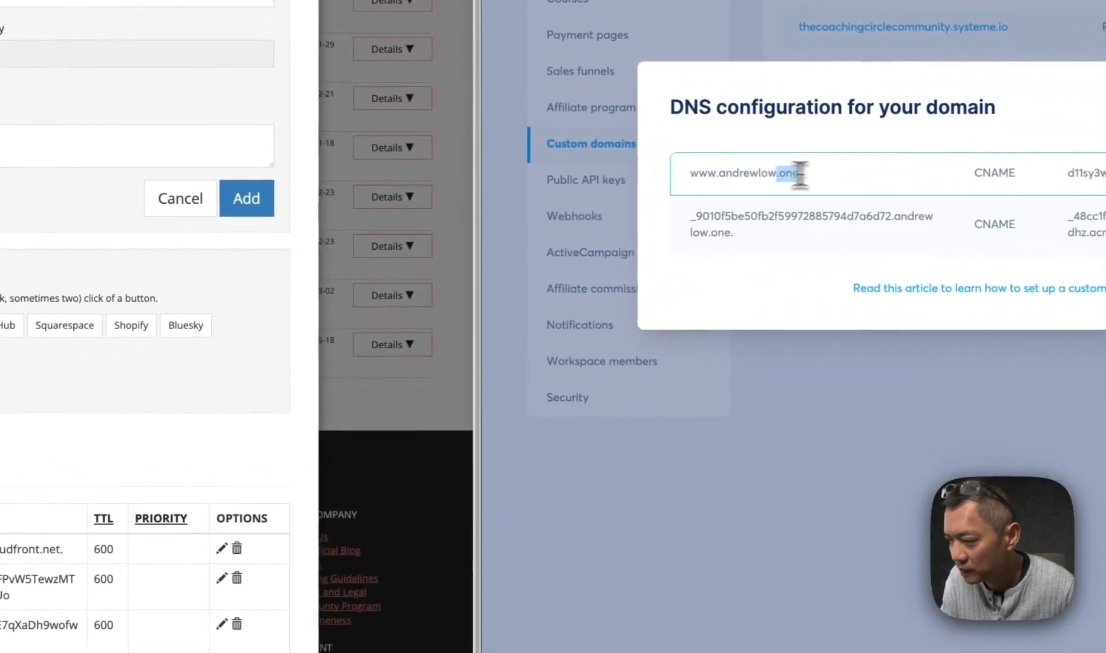
{"action": "left_click_drag", "start_coordinate": [800, 174], "coordinate": [694, 173]}
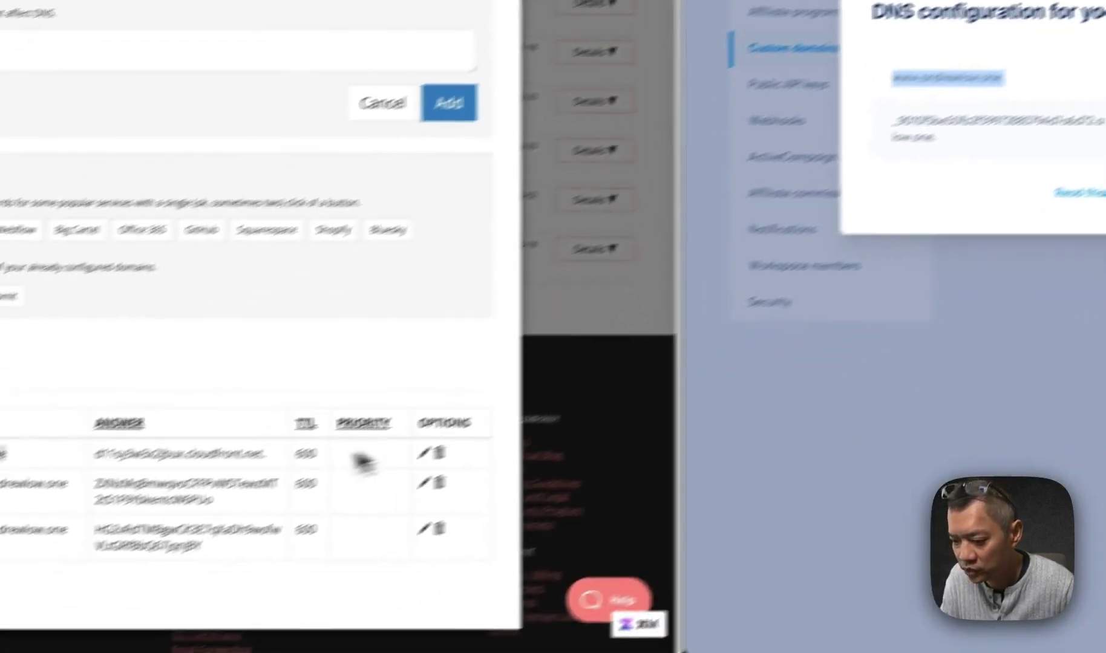
{"action": "double_click", "coordinate": [26, 550]}
{"action": "triple_click", "coordinate": [301, 421]}
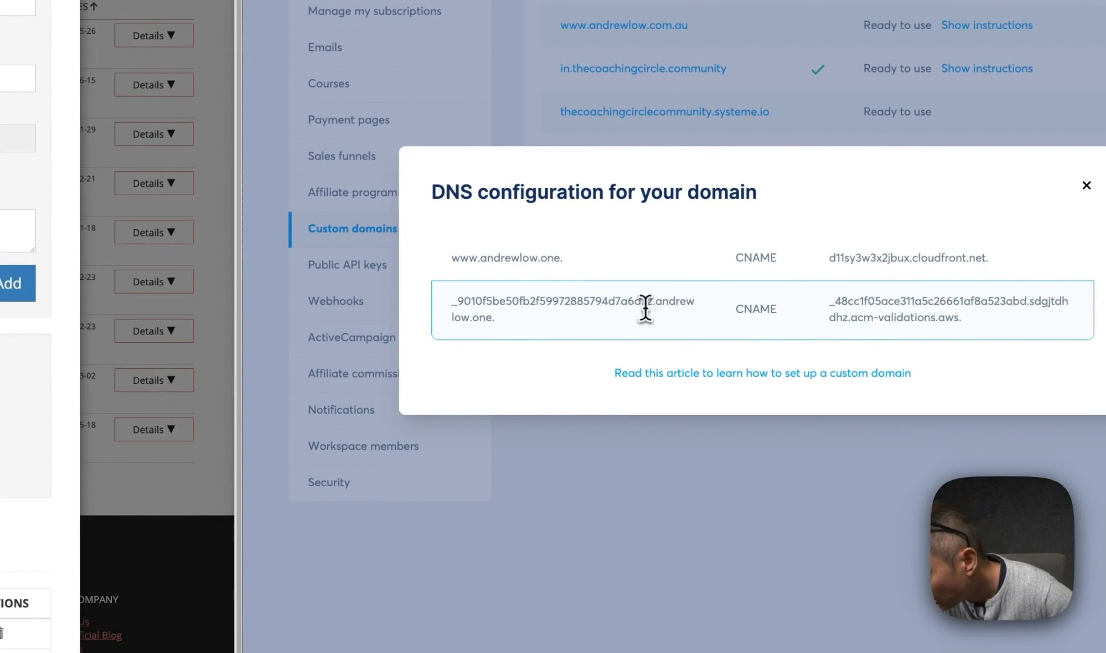
{"action": "left_click_drag", "start_coordinate": [459, 296], "coordinate": [452, 299]}
{"action": "right_click", "coordinate": [462, 298]}
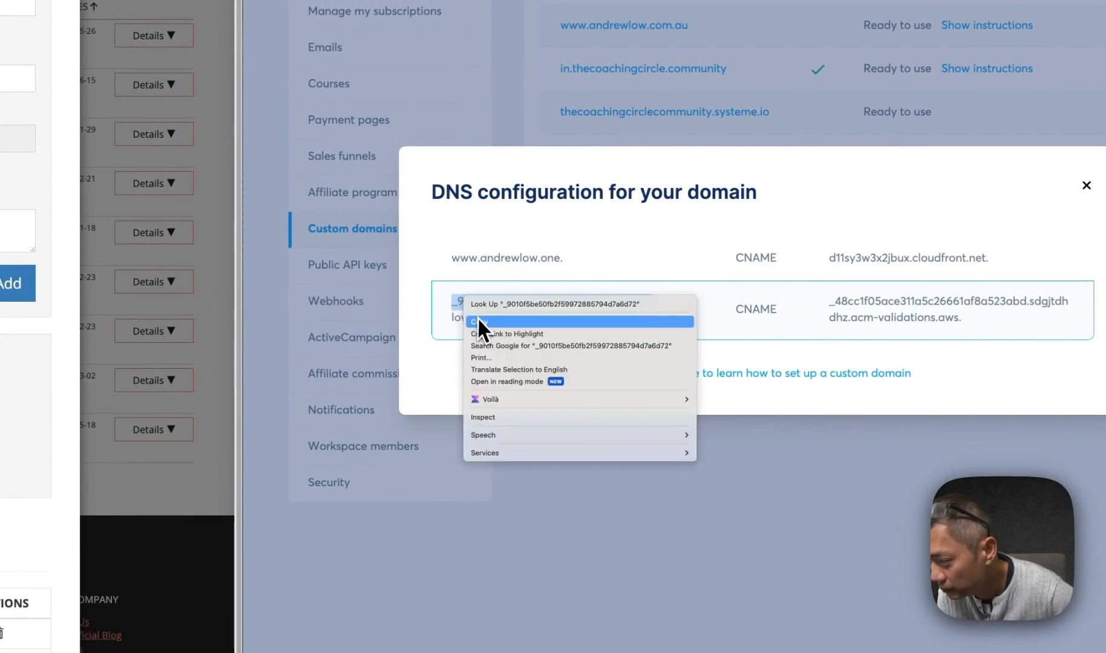
{"action": "left_click", "coordinate": [478, 321]}
{"action": "left_click", "coordinate": [18, 7]}
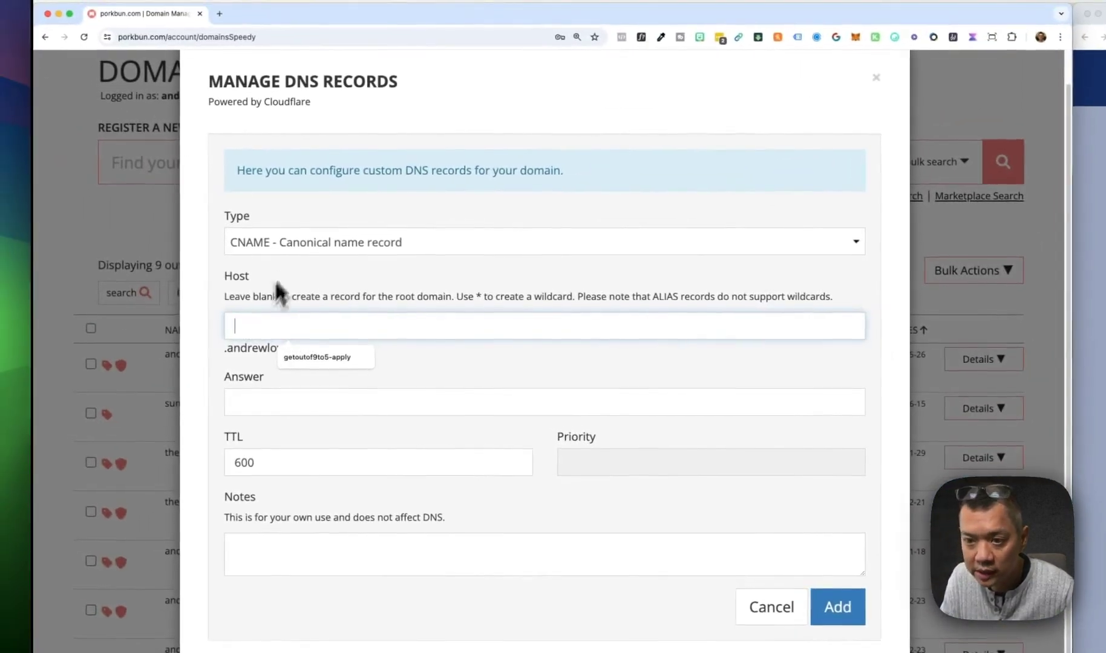
{"action": "right_click", "coordinate": [268, 326]}
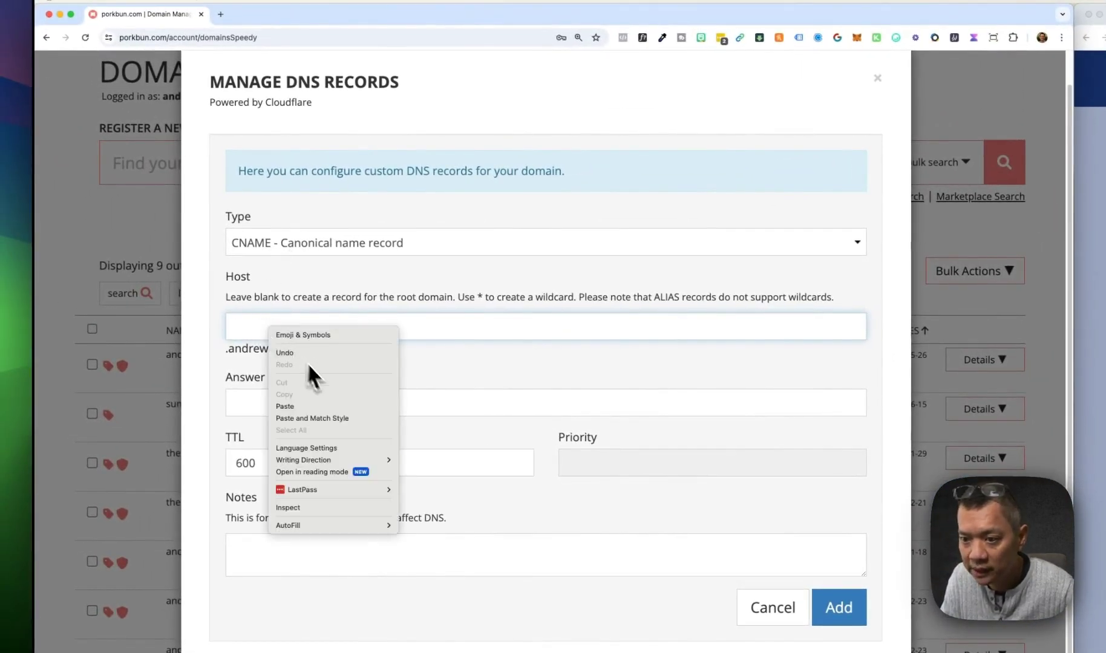
{"action": "left_click", "coordinate": [324, 405]}
- Paste the acm-validations.aws target as the answer and add the validation CNAME record
{"action": "key", "text": "ctrl+Right"}
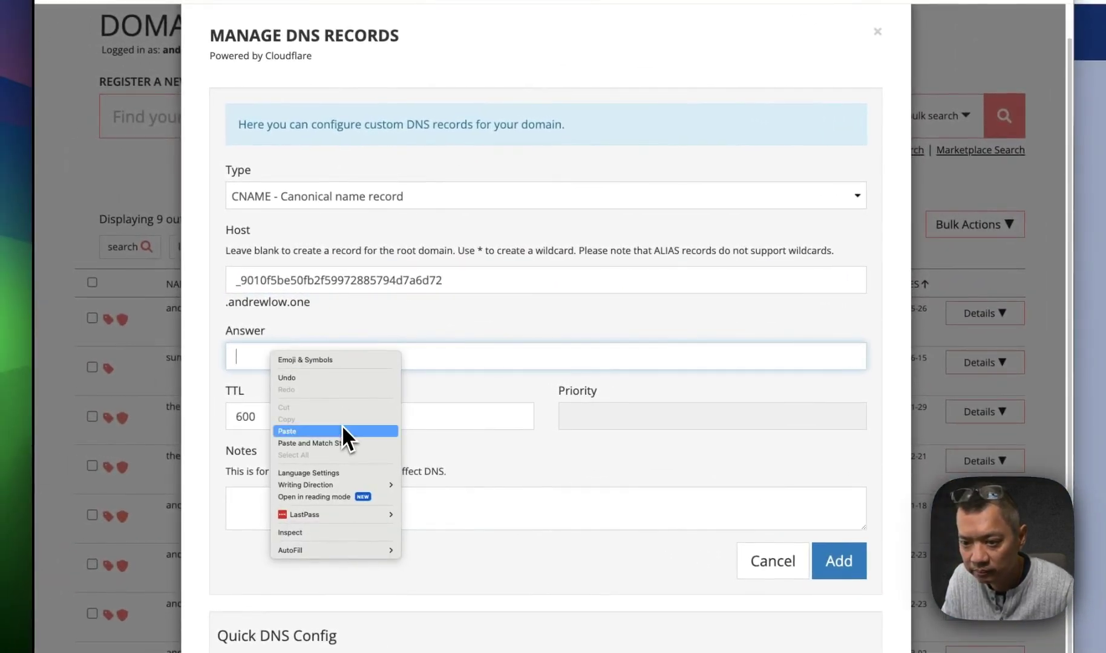
{"action": "left_click", "coordinate": [341, 429]}
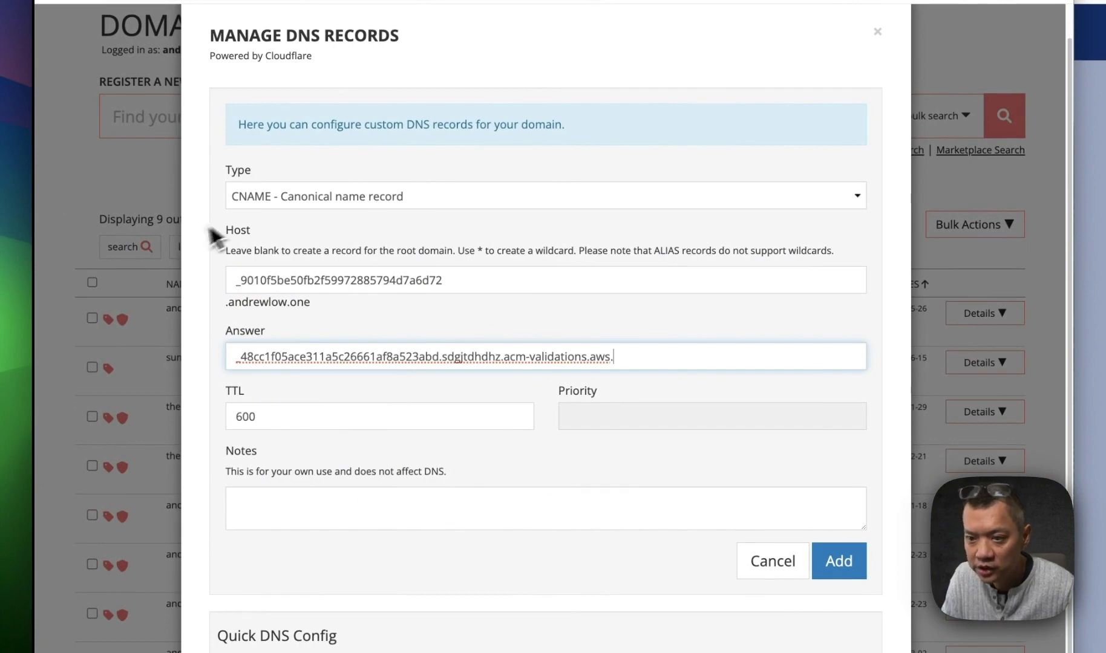
{"action": "left_click", "coordinate": [416, 281]}
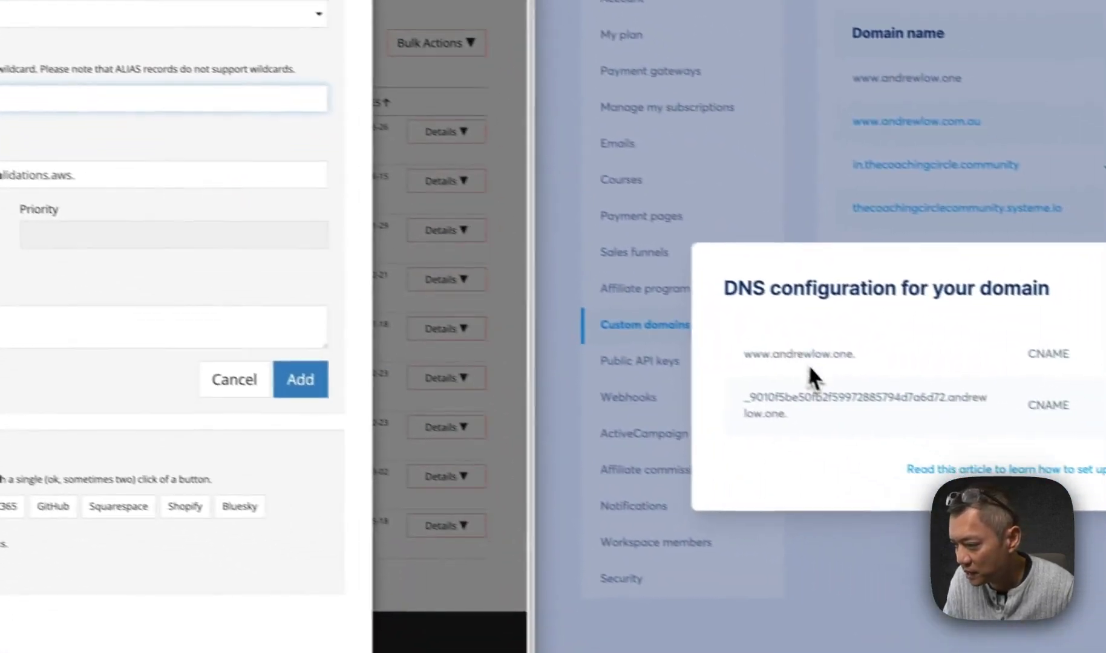
{"action": "triple_click", "coordinate": [813, 399]}
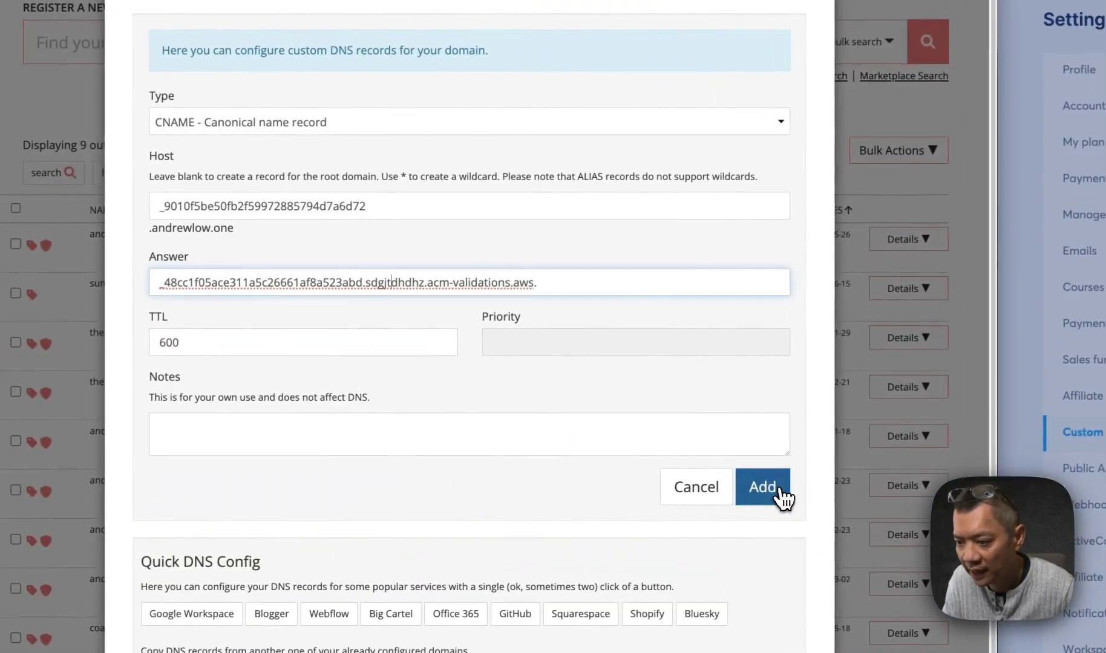
{"action": "left_click", "coordinate": [773, 496]}
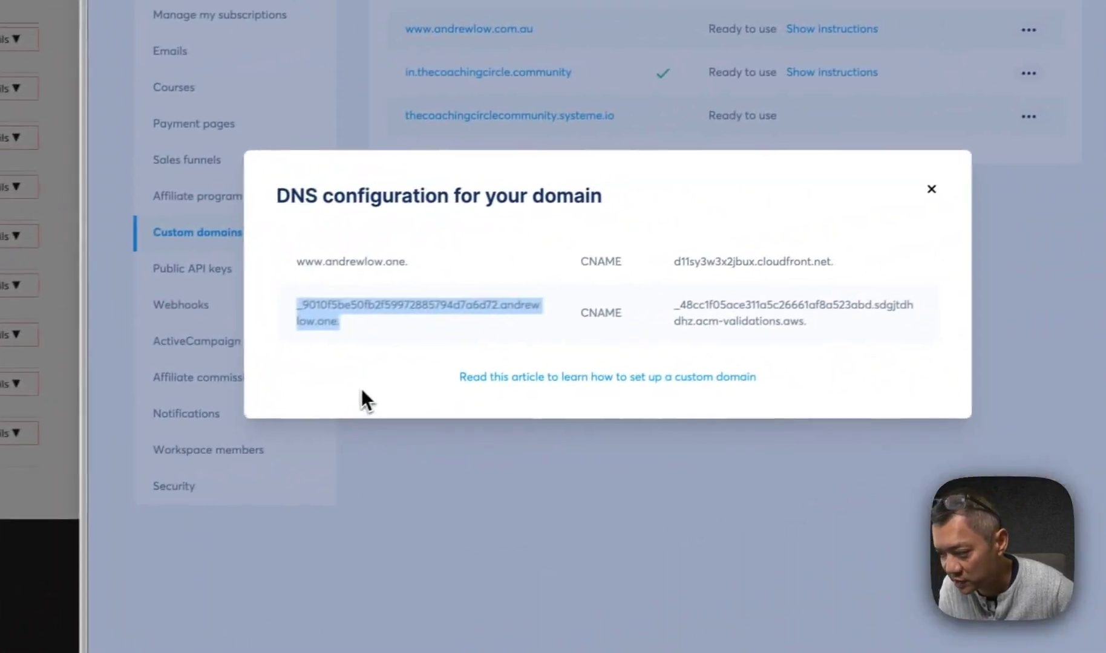
{"action": "left_click", "coordinate": [348, 305]}
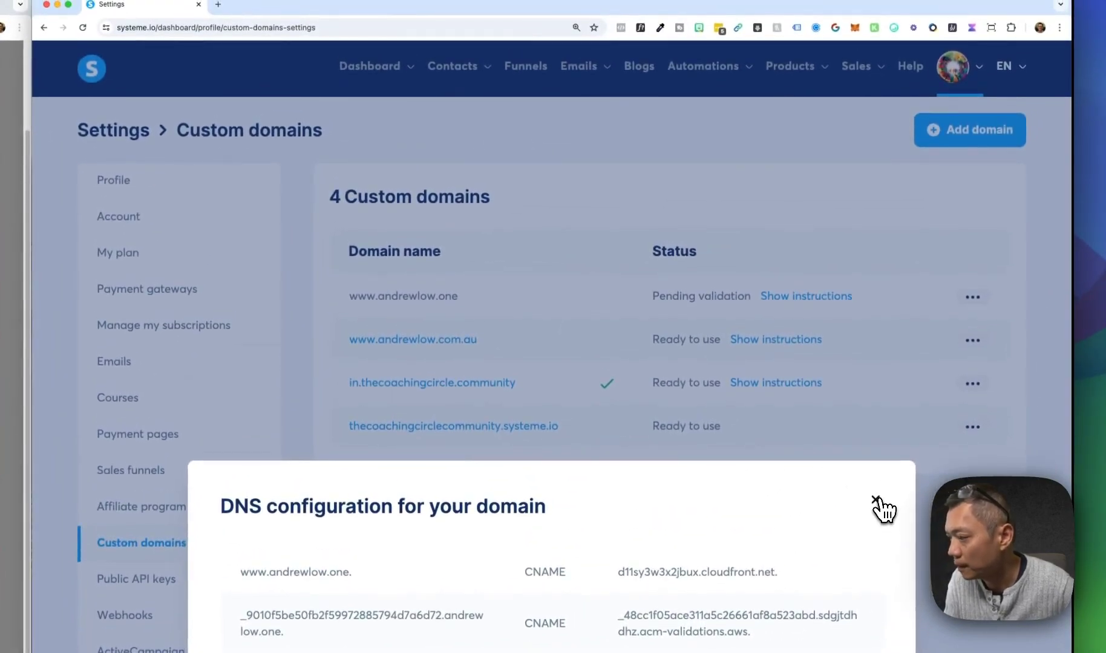
{"action": "left_click", "coordinate": [876, 501]}
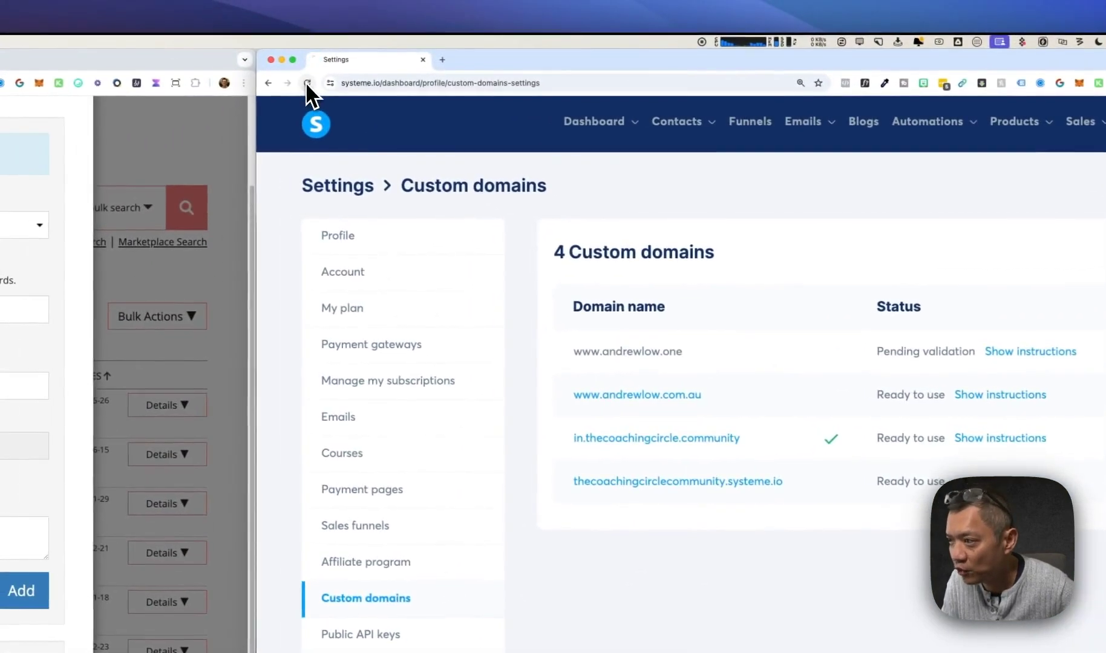
{"action": "left_click", "coordinate": [83, 27]}
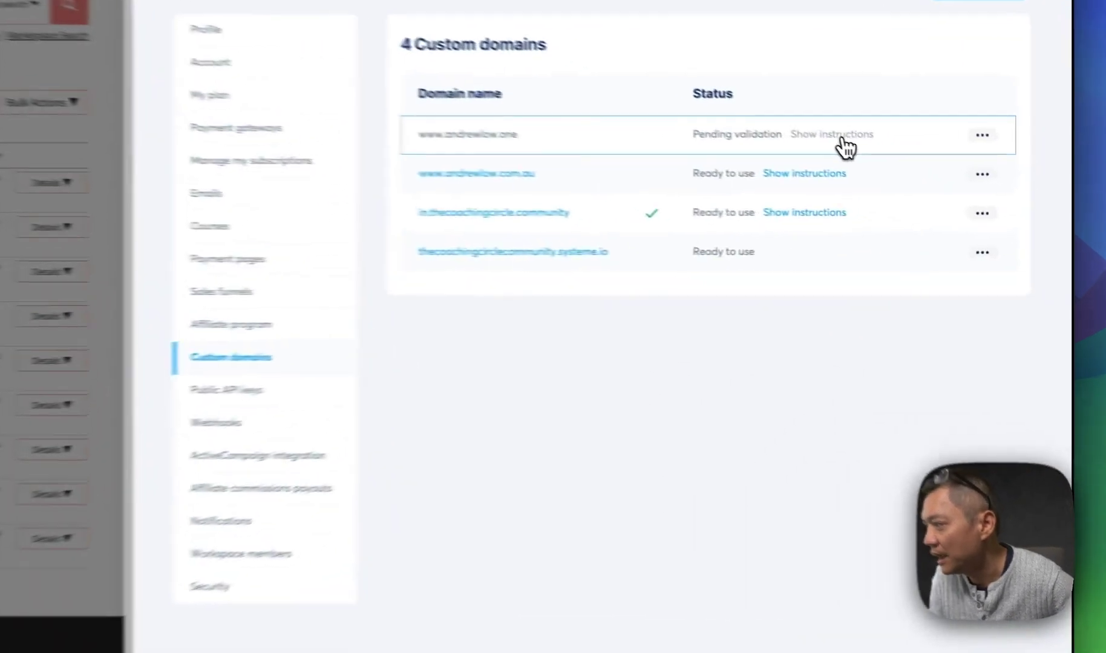
{"action": "left_click", "coordinate": [944, 193]}
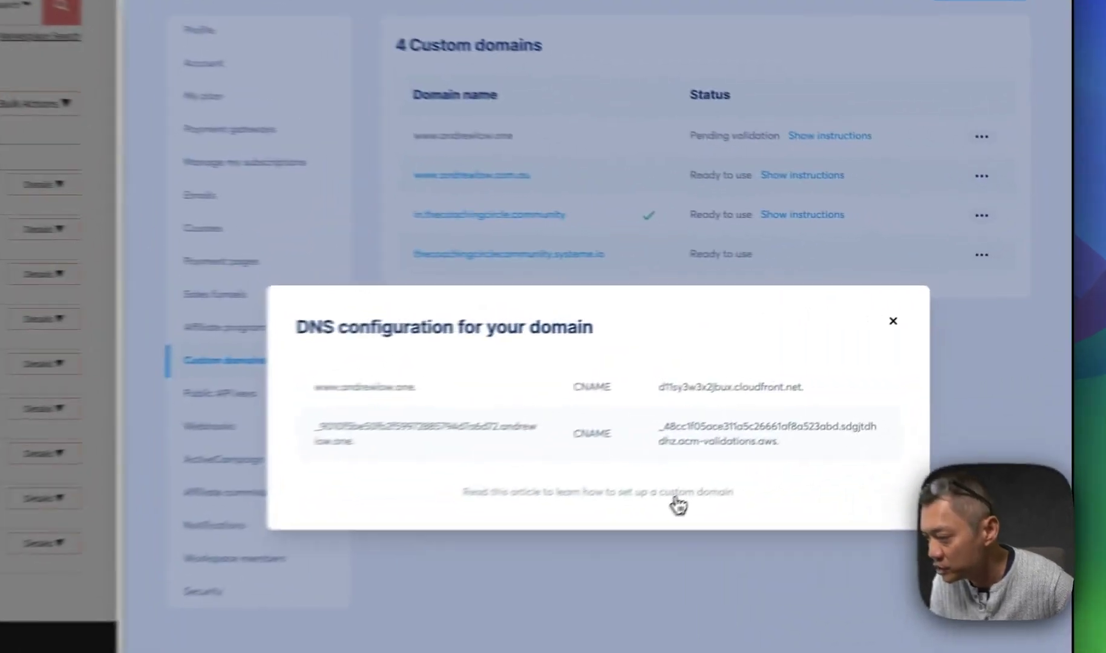
- Open the custom domain help article, scroll to step 2.3, and follow its DNS Checker link
{"action": "left_click", "coordinate": [857, 394]}
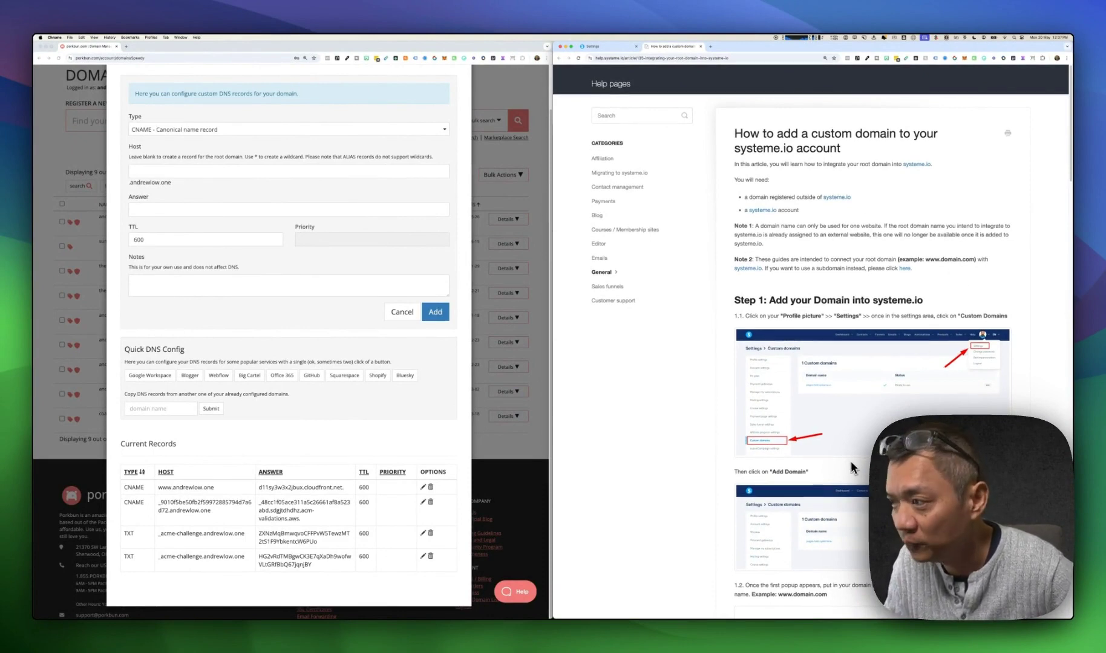
{"action": "scroll", "coordinate": [850, 461], "scroll_direction": "down", "scroll_amount": 2}
{"action": "scroll", "coordinate": [847, 463], "scroll_direction": "down", "scroll_amount": 10}
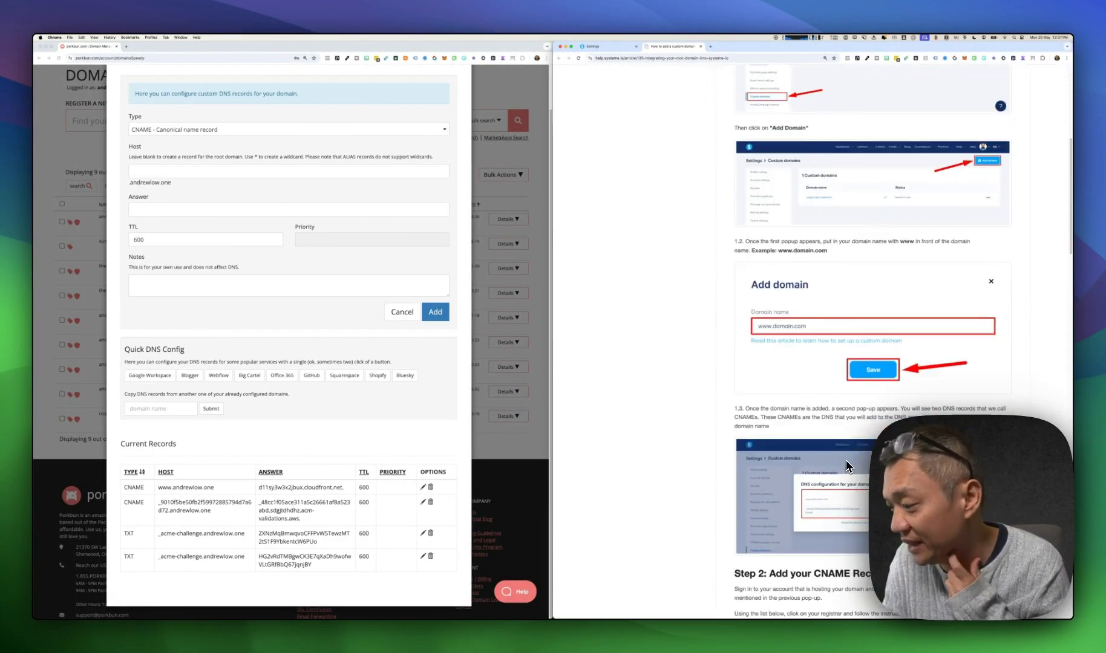
{"action": "scroll", "coordinate": [846, 464], "scroll_direction": "down", "scroll_amount": 8}
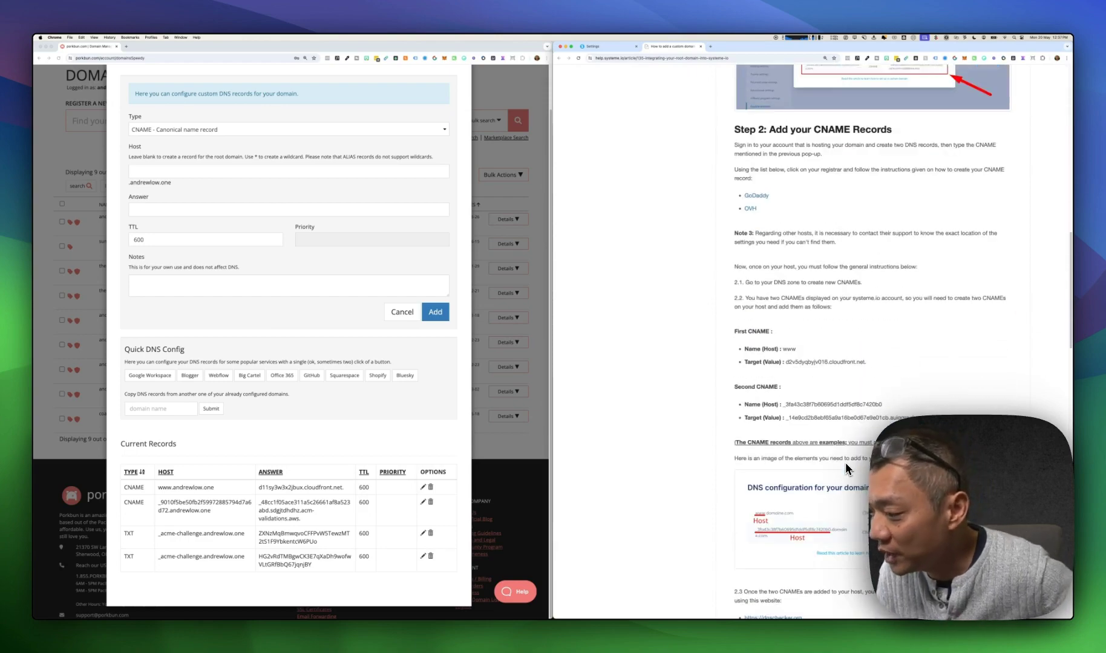
{"action": "scroll", "coordinate": [845, 462], "scroll_direction": "down", "scroll_amount": 6}
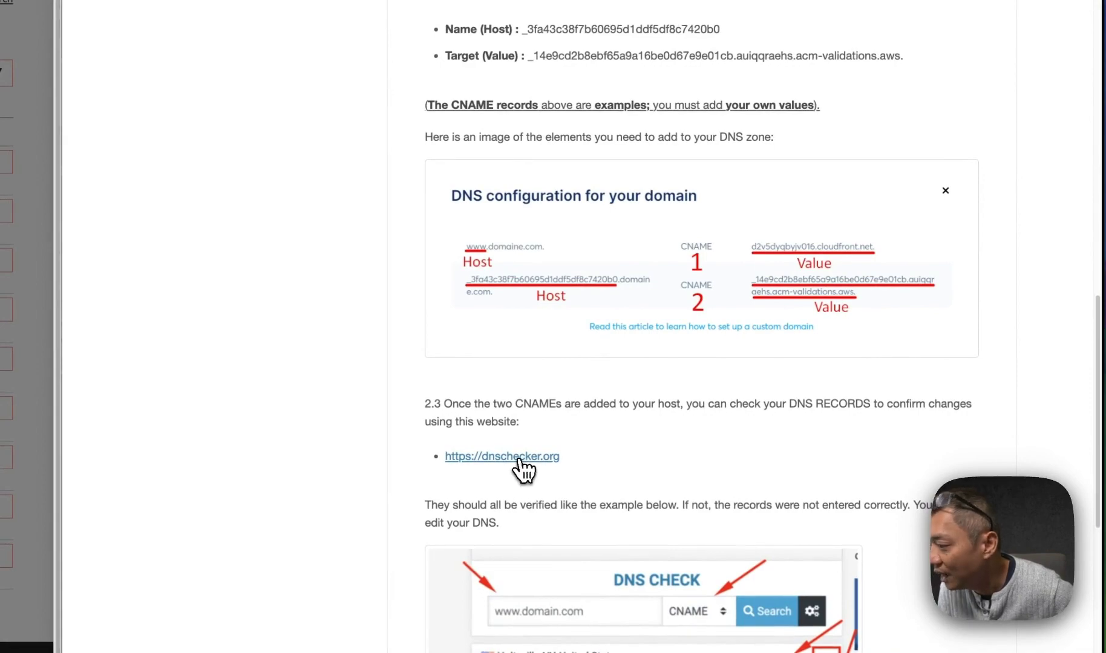
{"action": "left_click", "coordinate": [518, 461]}
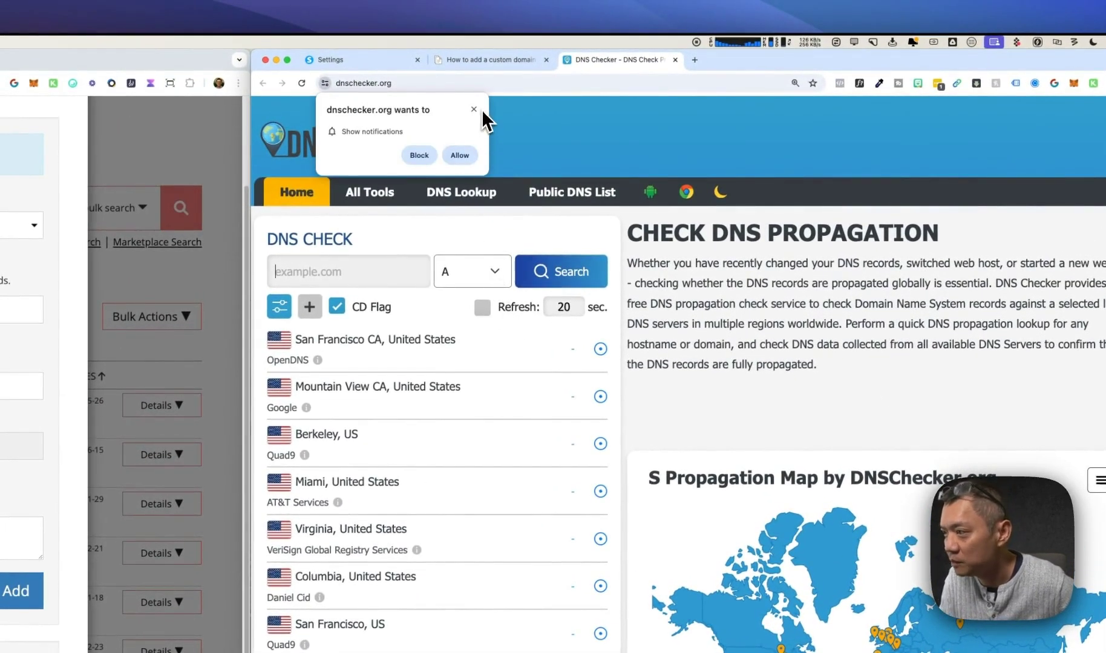
{"action": "left_click", "coordinate": [475, 109]}
{"action": "left_click", "coordinate": [491, 272]}
{"action": "left_click", "coordinate": [424, 296]}
{"action": "left_click", "coordinate": [350, 270]}
{"action": "type", "text": "www."}
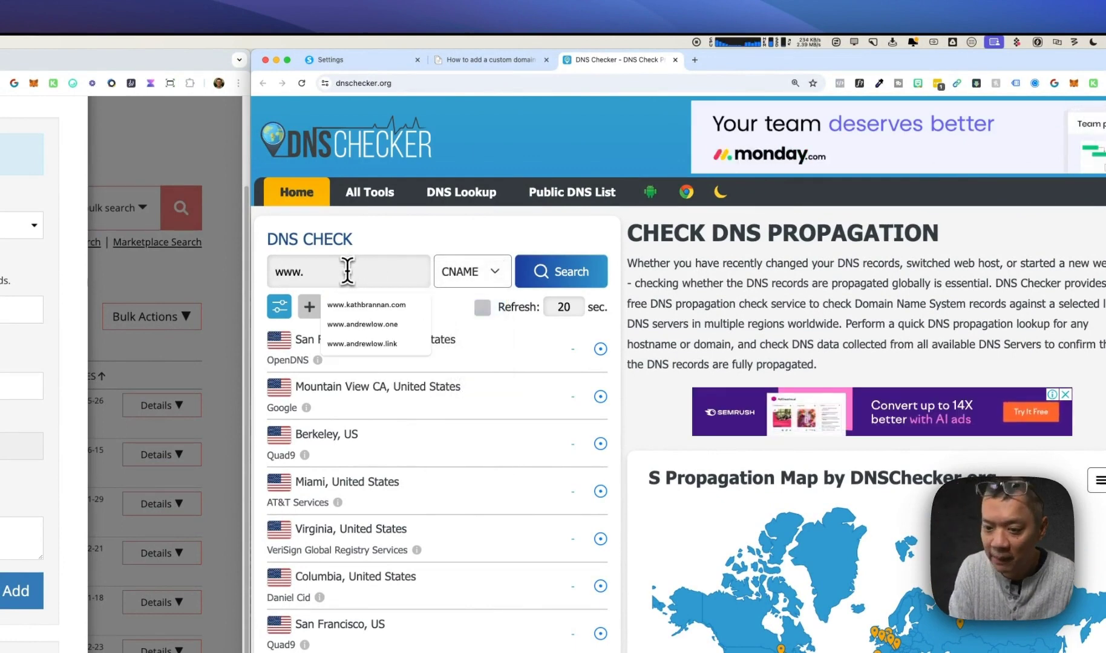
{"action": "type", "text": "andrewlow.one"}
{"action": "left_click", "coordinate": [575, 277]}
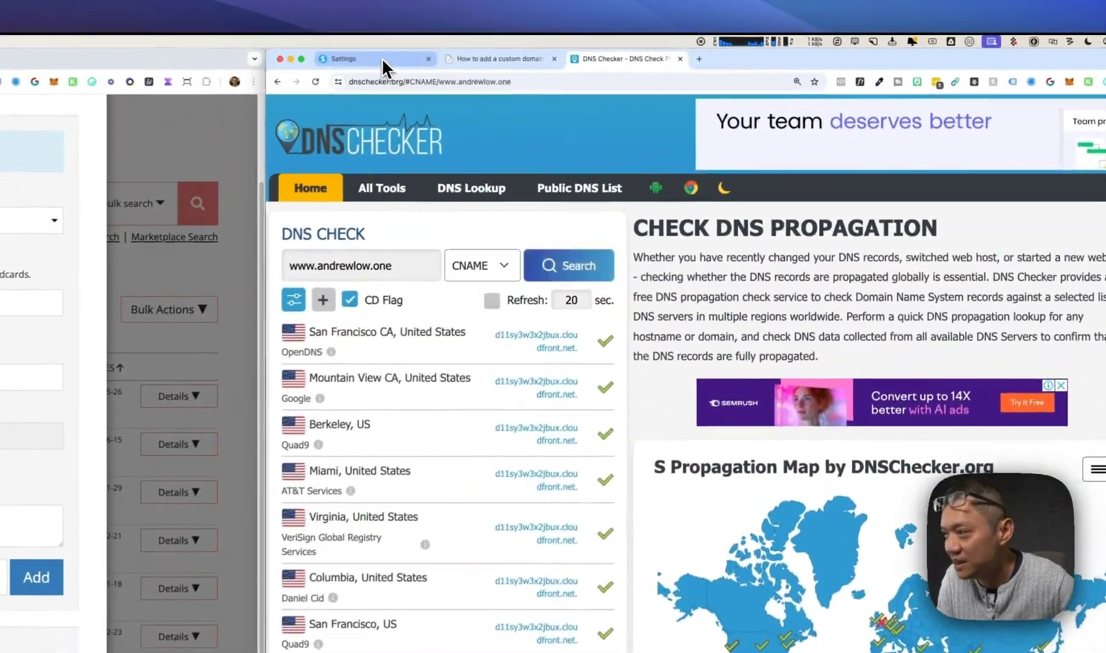
{"action": "left_click", "coordinate": [337, 57]}
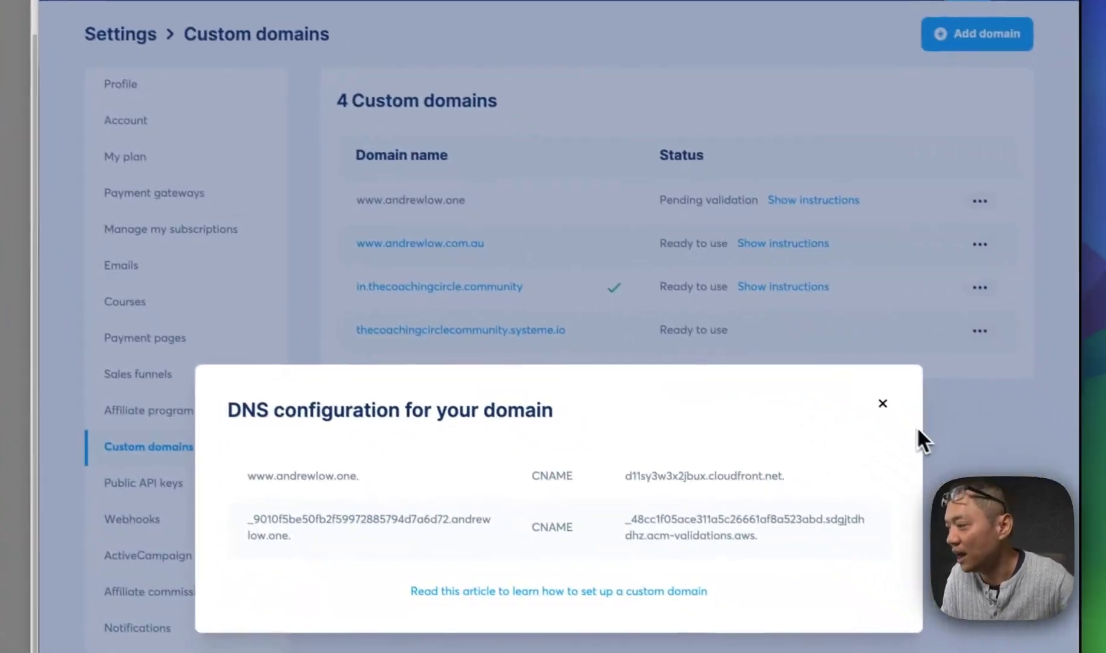
{"action": "left_click", "coordinate": [883, 404]}
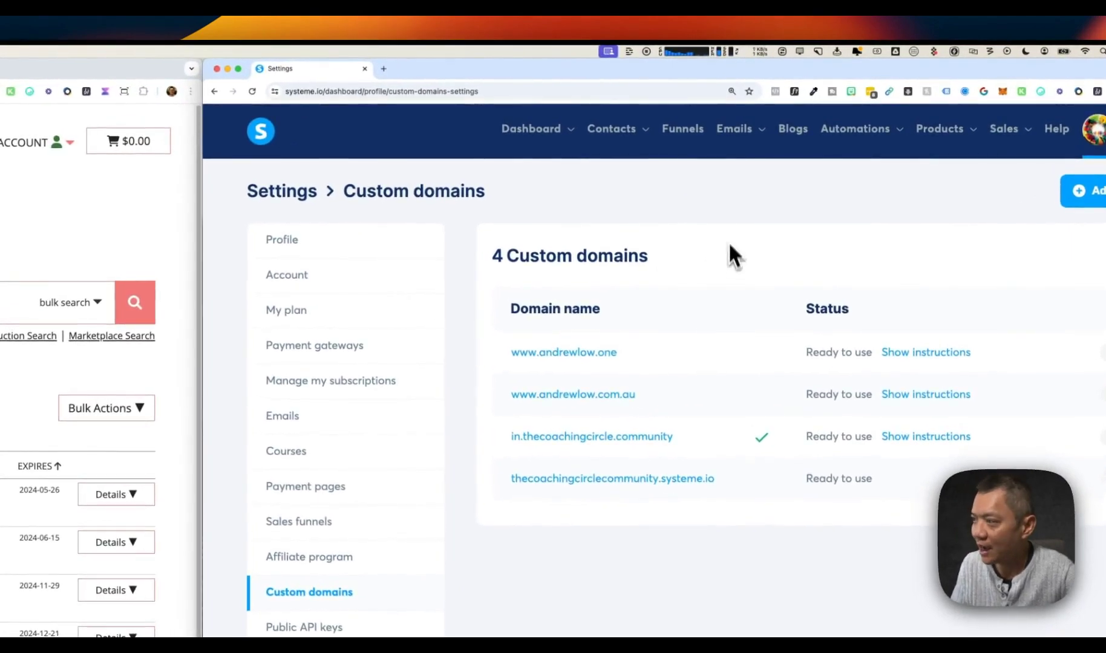
{"action": "left_click", "coordinate": [701, 136]}
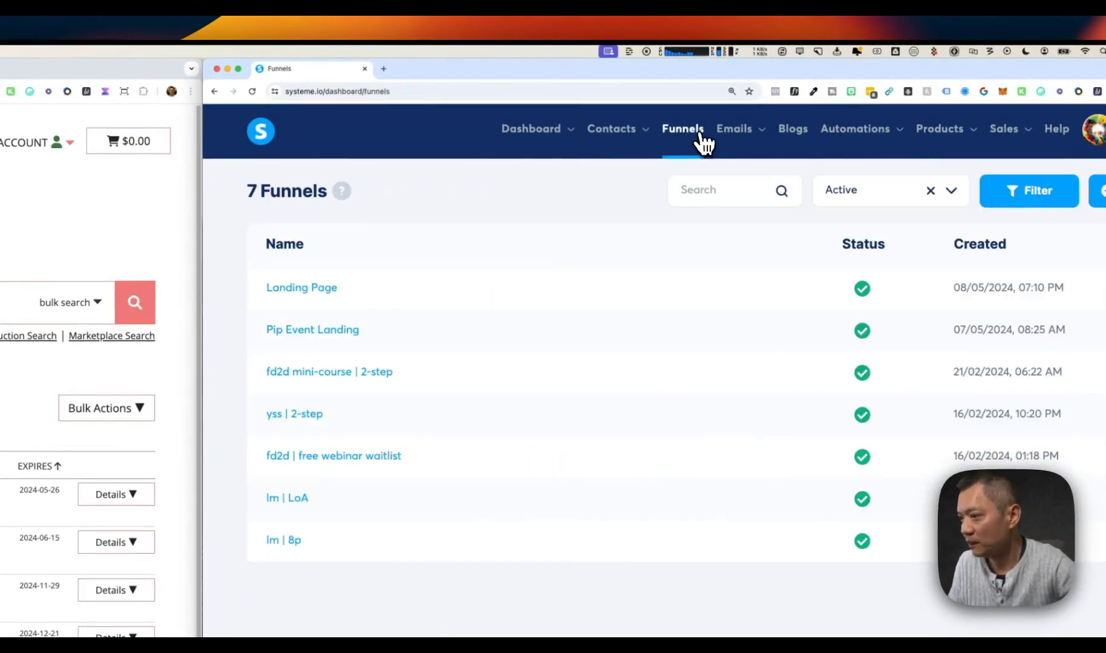
{"action": "left_click", "coordinate": [323, 295]}
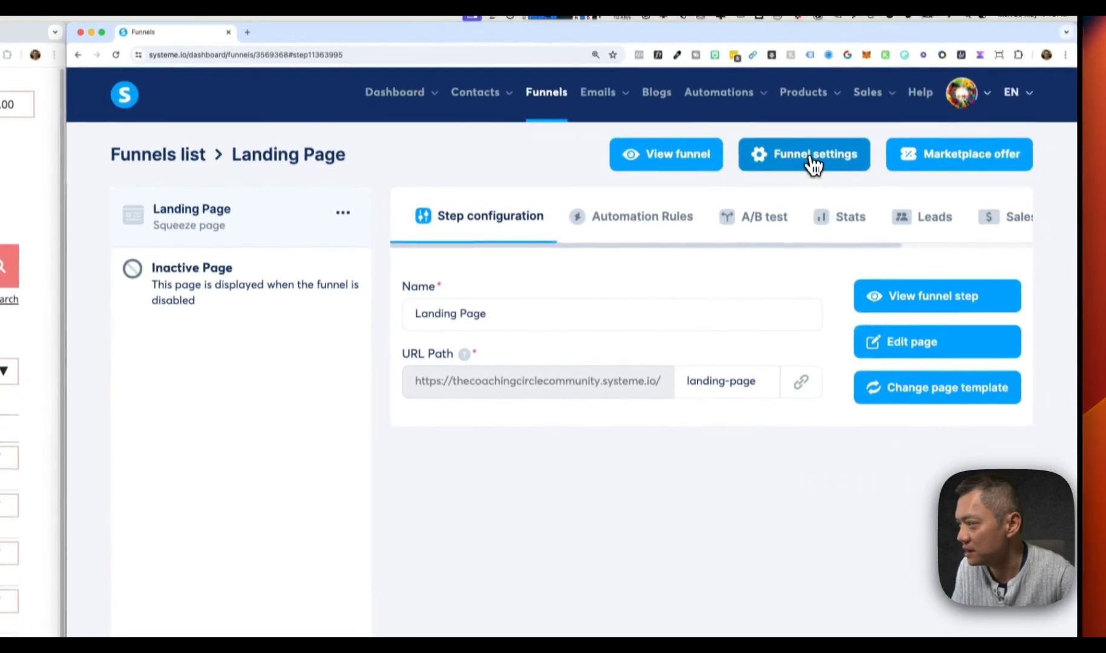
{"action": "left_click", "coordinate": [951, 199]}
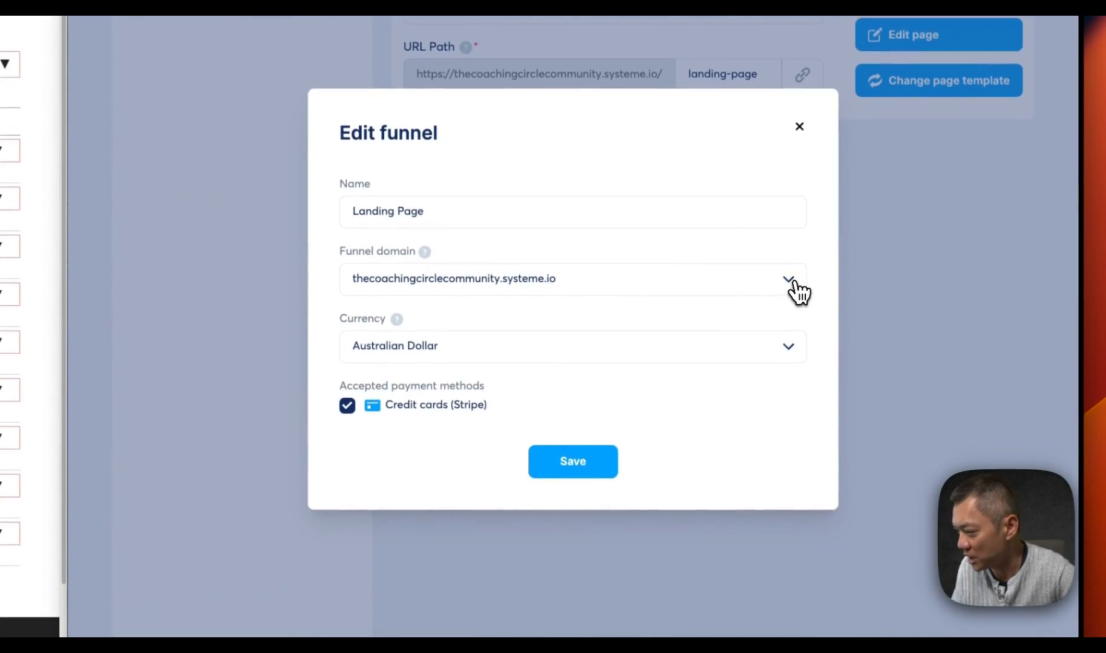
{"action": "left_click", "coordinate": [788, 279]}
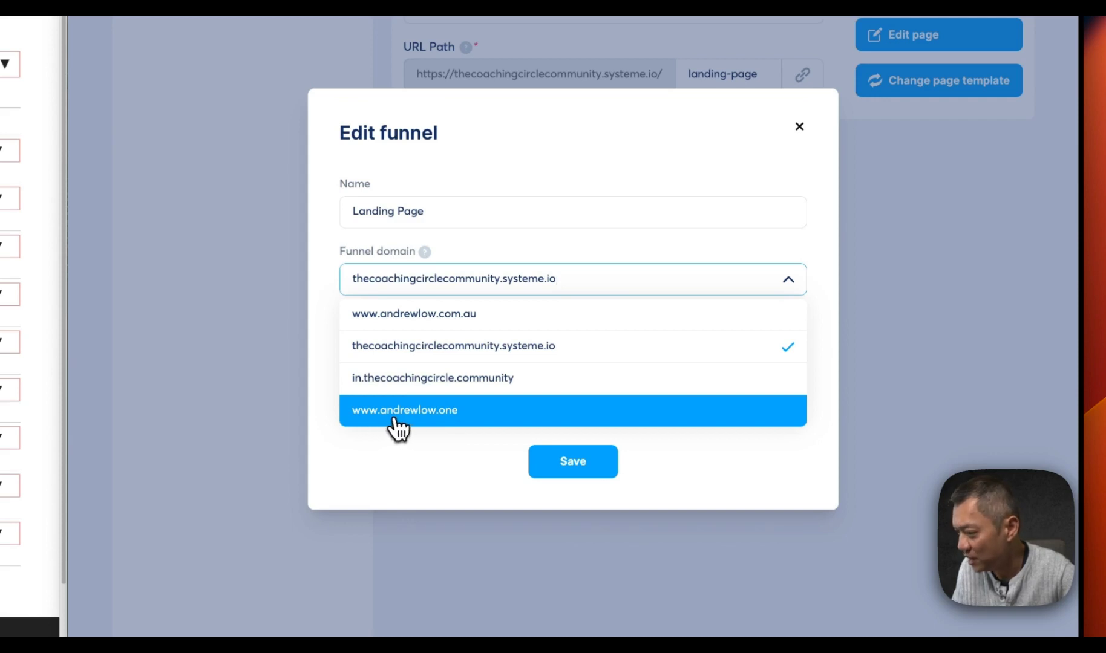
{"action": "left_click", "coordinate": [466, 426]}
{"action": "left_click", "coordinate": [580, 520]}
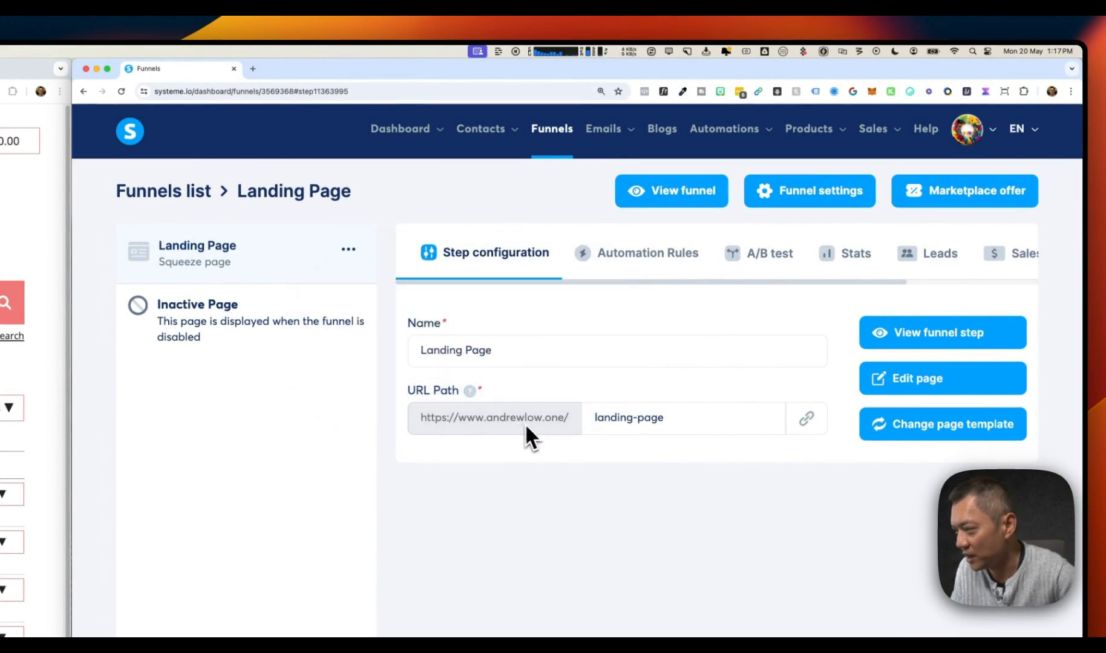
- Copy the landing page's full URL and load it in a new browser tab
{"action": "left_click", "coordinate": [672, 418]}
{"action": "left_click", "coordinate": [820, 423]}
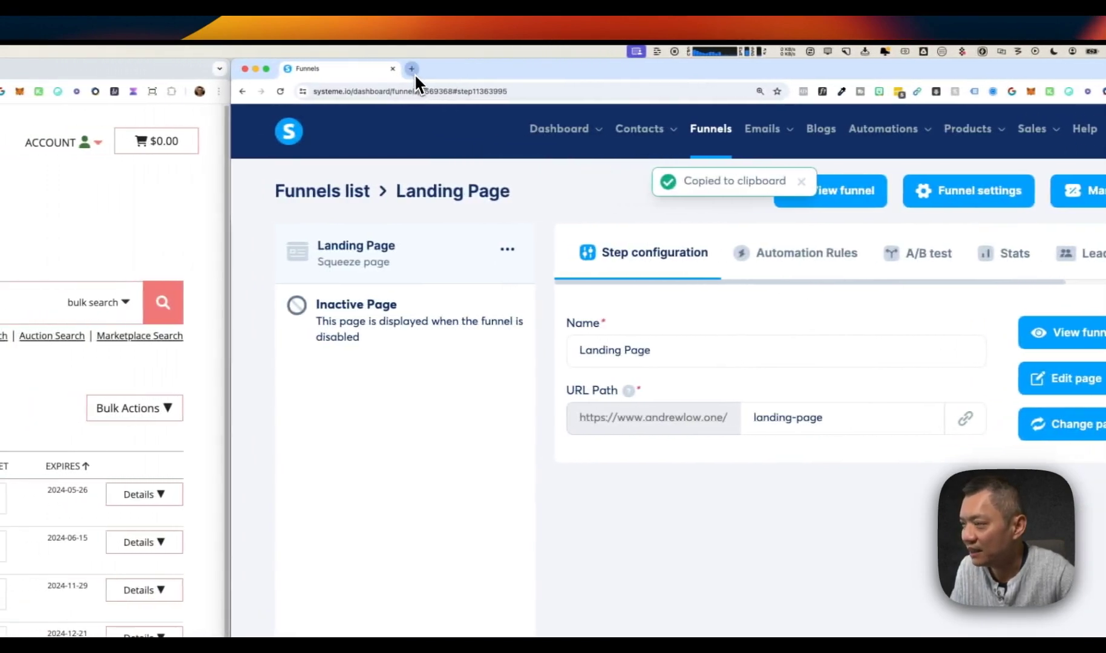
{"action": "left_click", "coordinate": [402, 69]}
{"action": "right_click", "coordinate": [416, 95]}
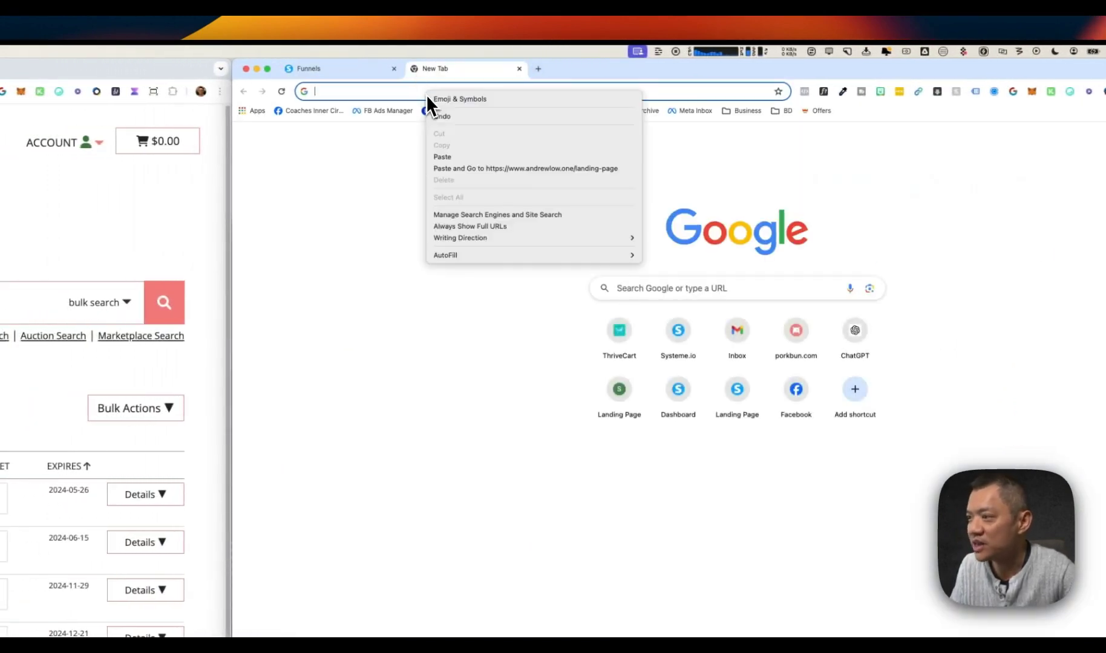
{"action": "left_click", "coordinate": [489, 168]}
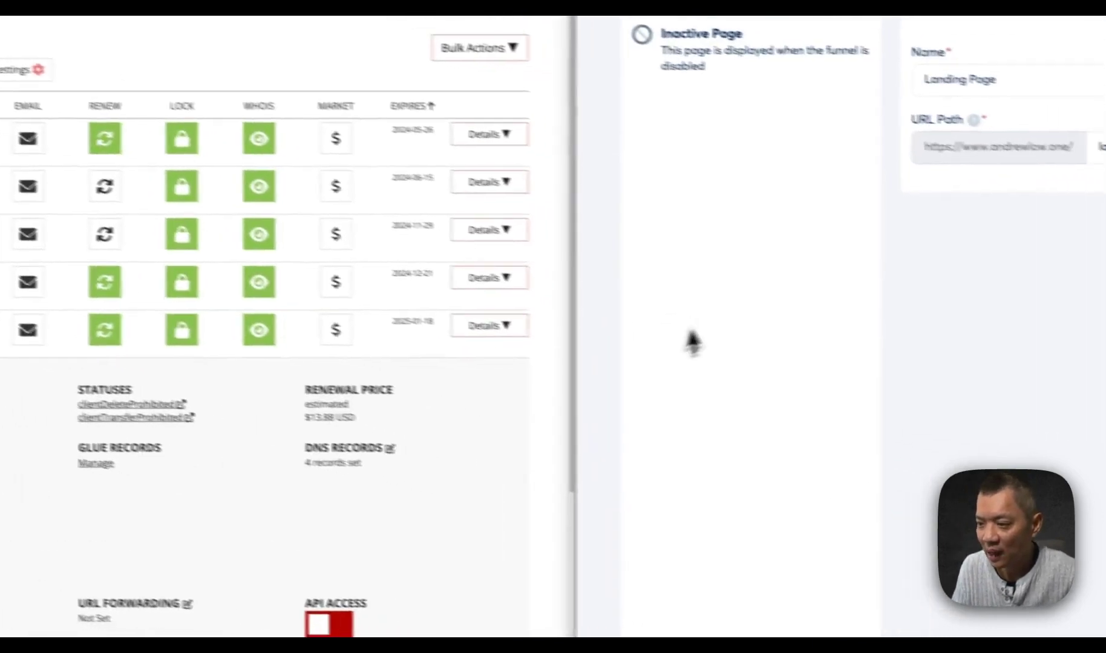
{"action": "left_click", "coordinate": [474, 320]}
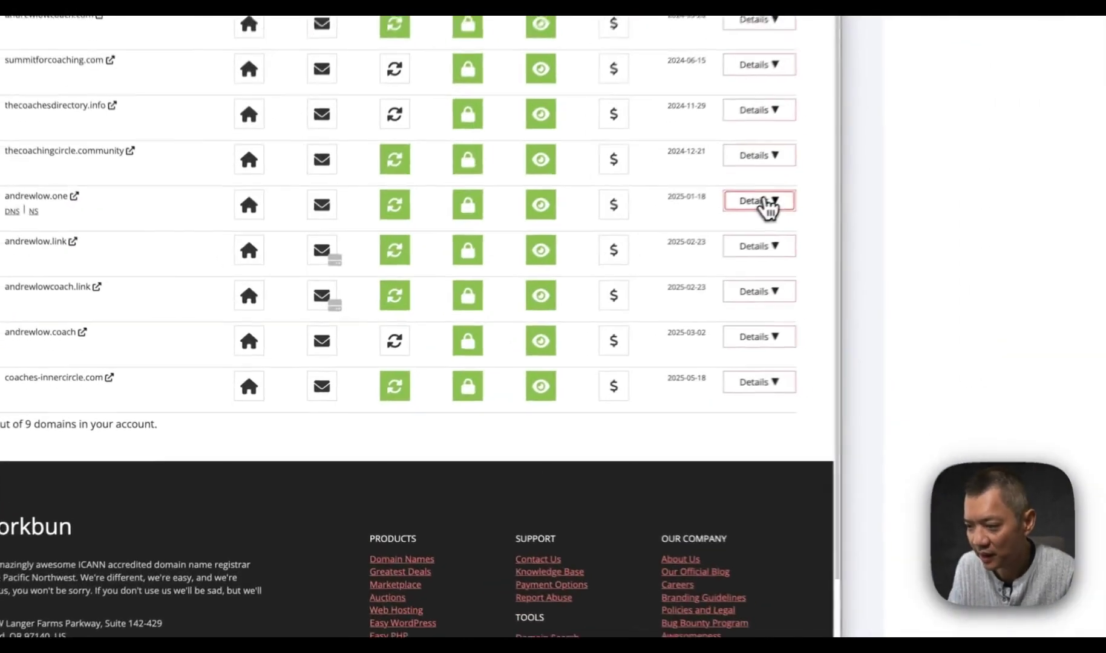
{"action": "left_click", "coordinate": [510, 318]}
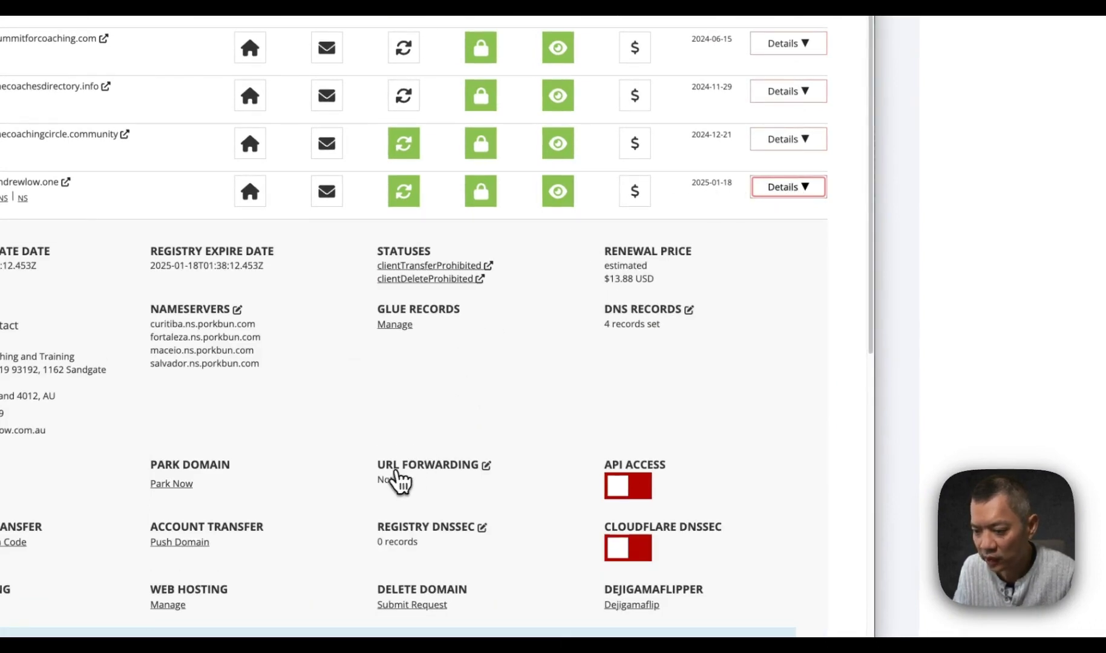
{"action": "triple_click", "coordinate": [455, 467]}
{"action": "left_click", "coordinate": [475, 469]}
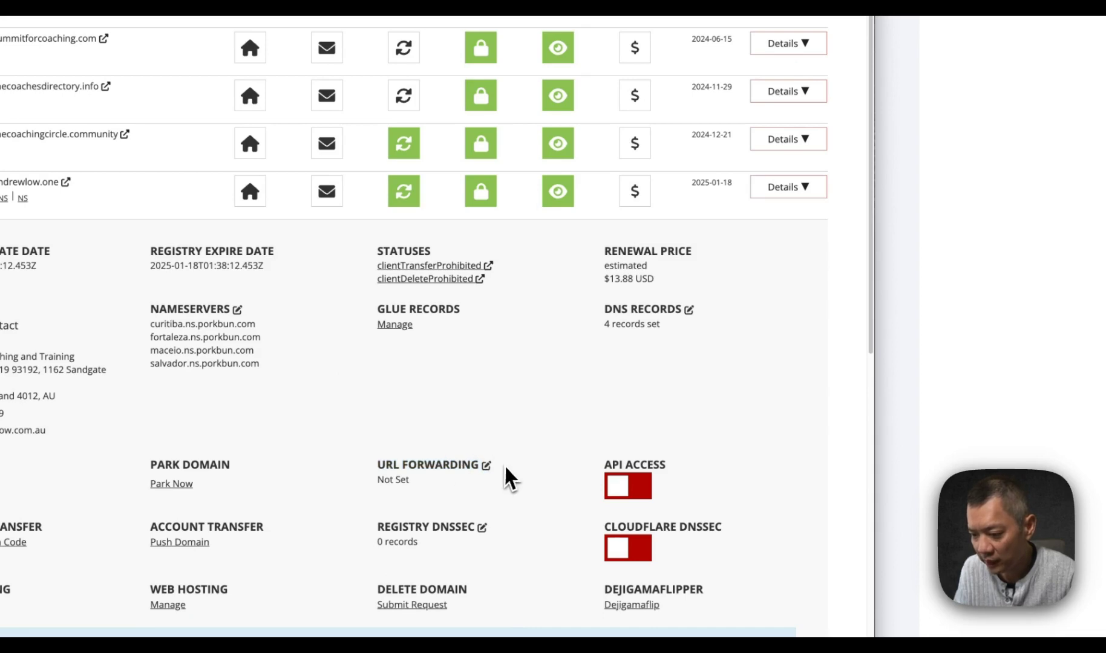
{"action": "left_click", "coordinate": [487, 466]}
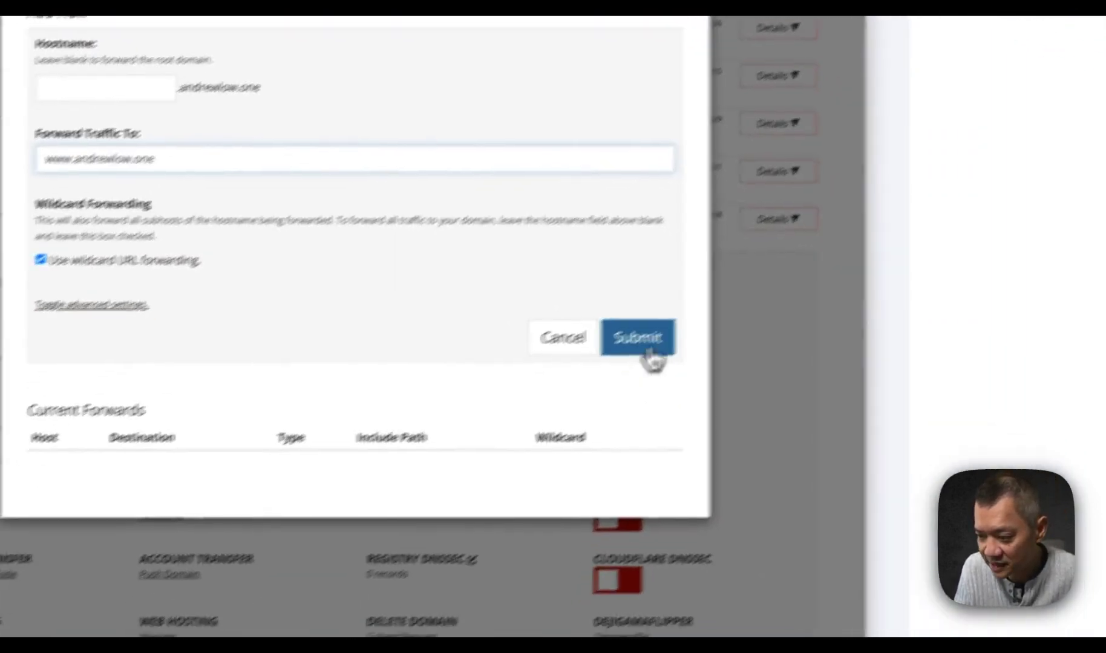
{"action": "left_click", "coordinate": [820, 493]}
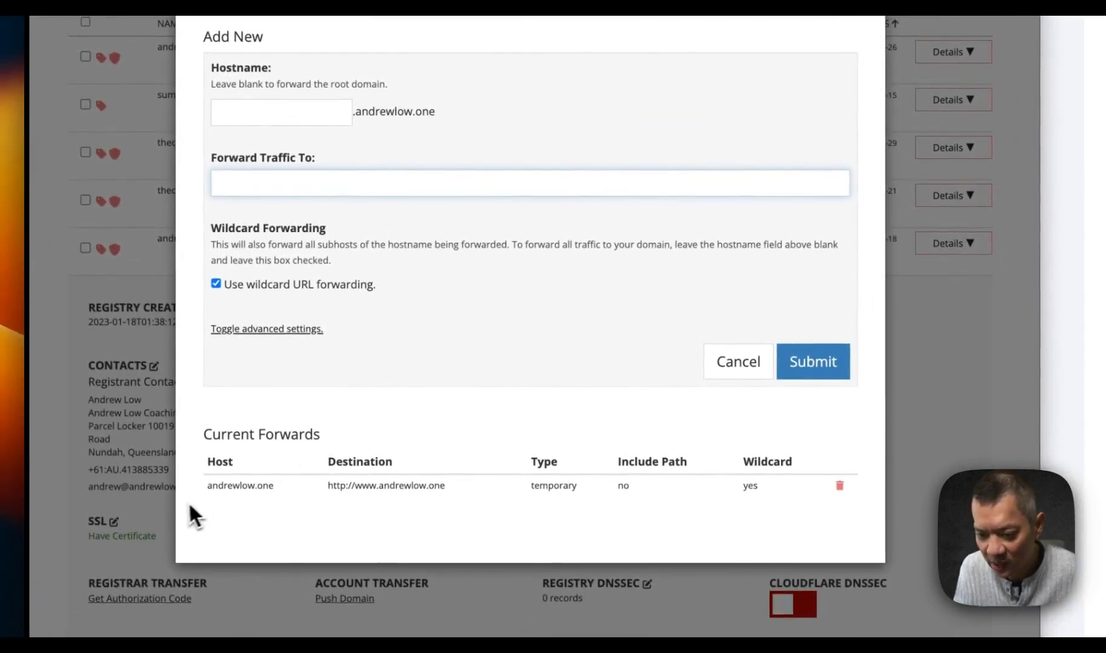
{"action": "left_click", "coordinate": [187, 496]}
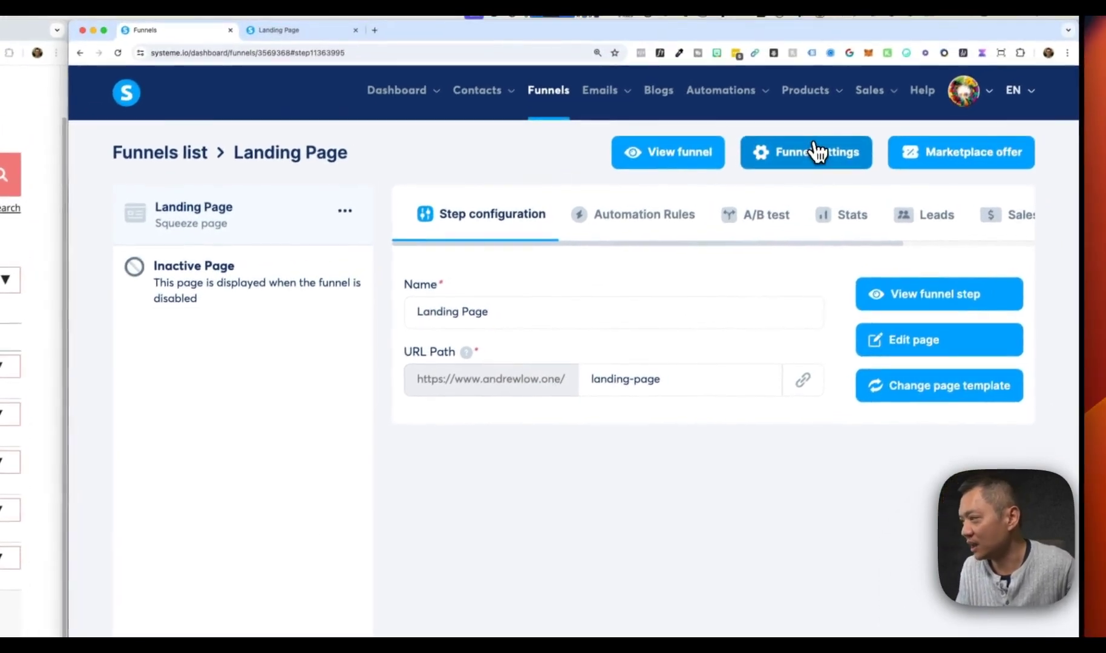
{"action": "left_click", "coordinate": [859, 112]}
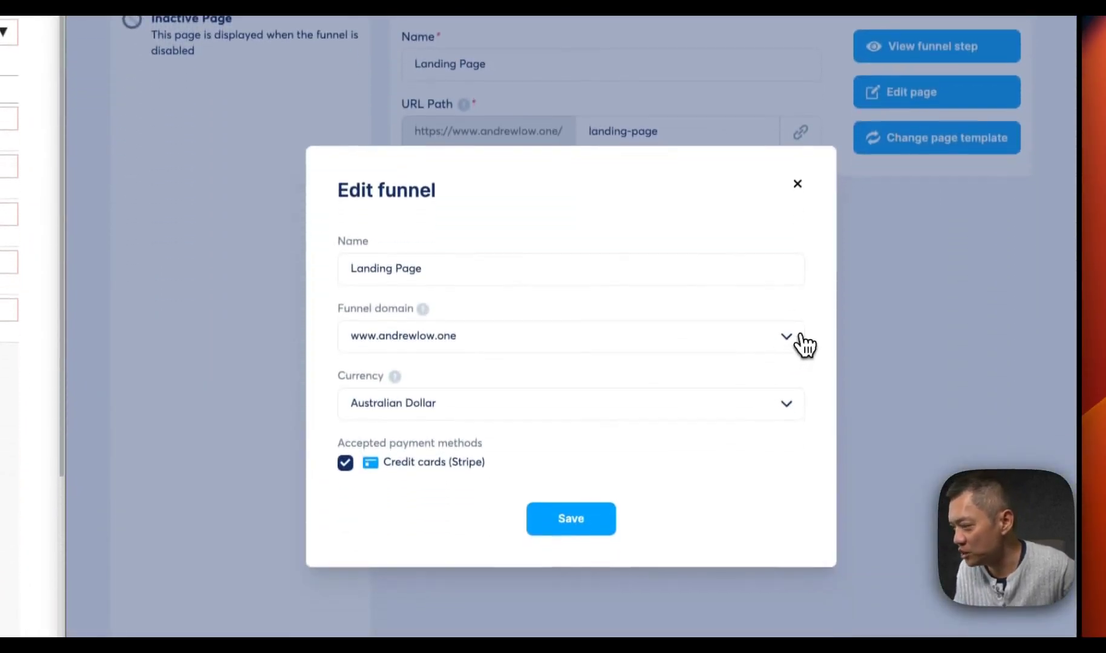
{"action": "left_click", "coordinate": [786, 563]}
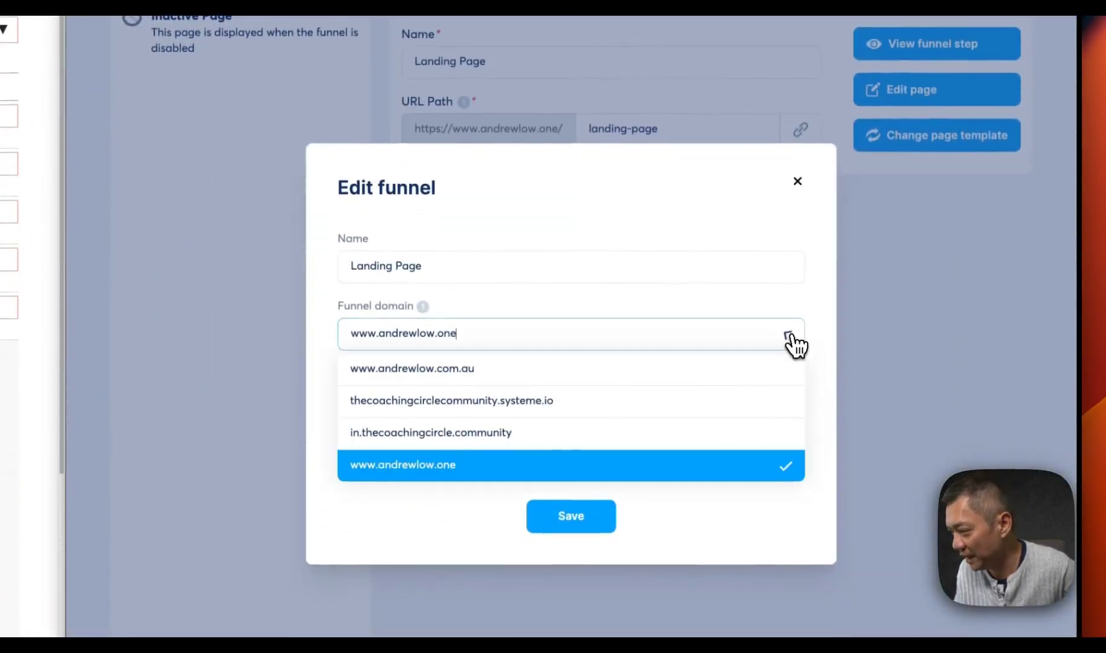
{"action": "left_click", "coordinate": [765, 279]}
{"action": "left_click", "coordinate": [580, 521]}
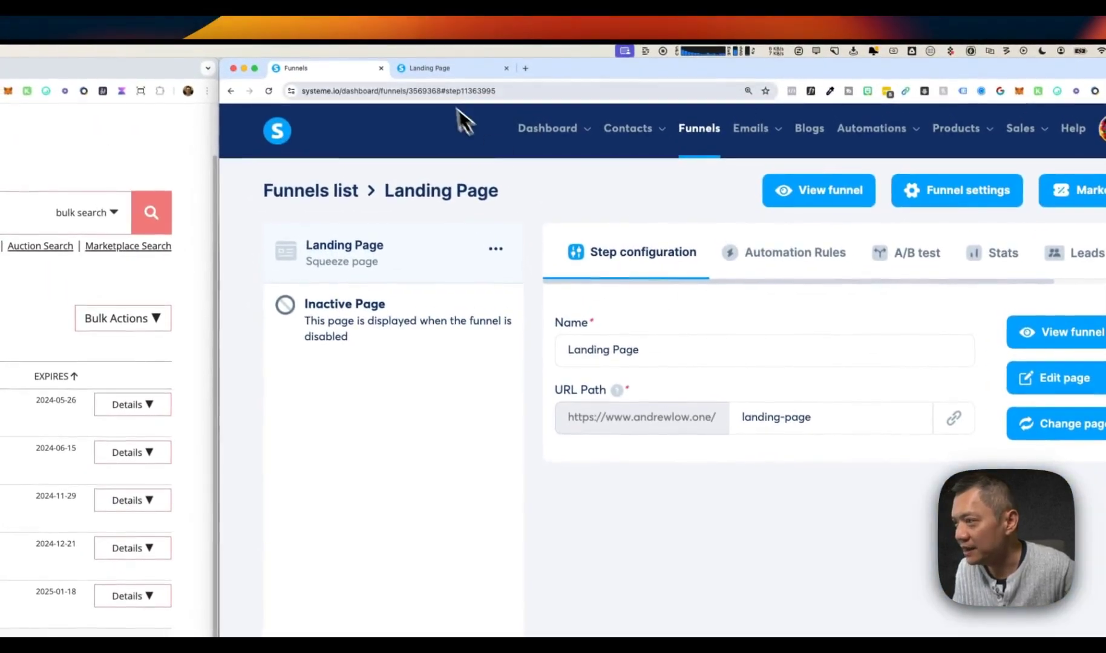
{"action": "left_click", "coordinate": [423, 25]}
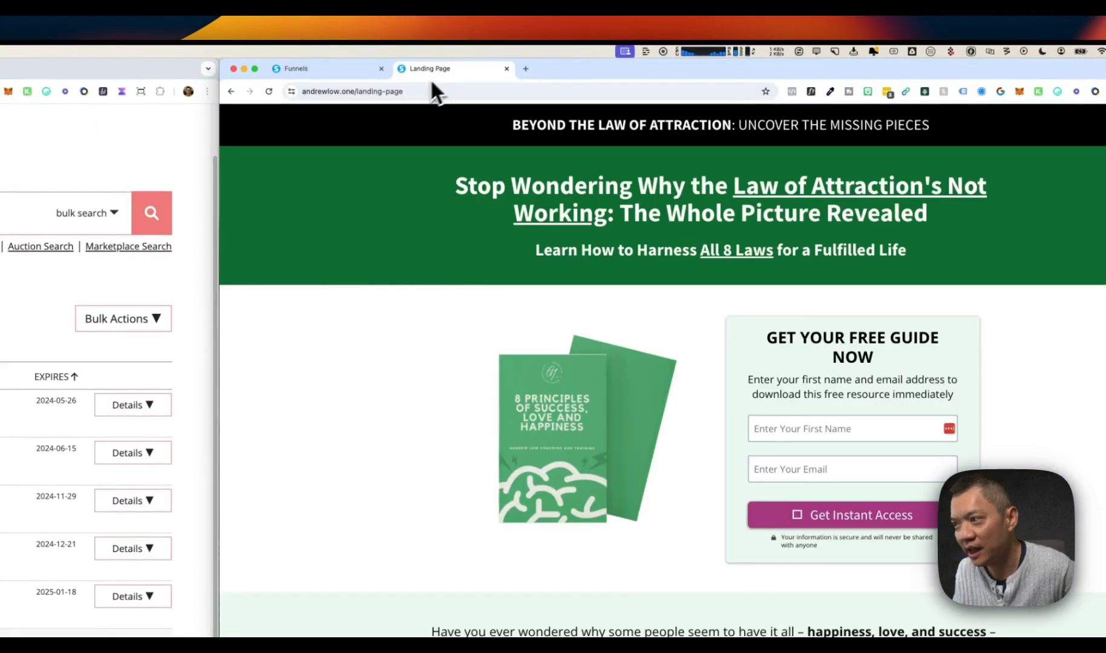
{"action": "left_click", "coordinate": [331, 104]}
{"action": "left_click", "coordinate": [333, 94]}
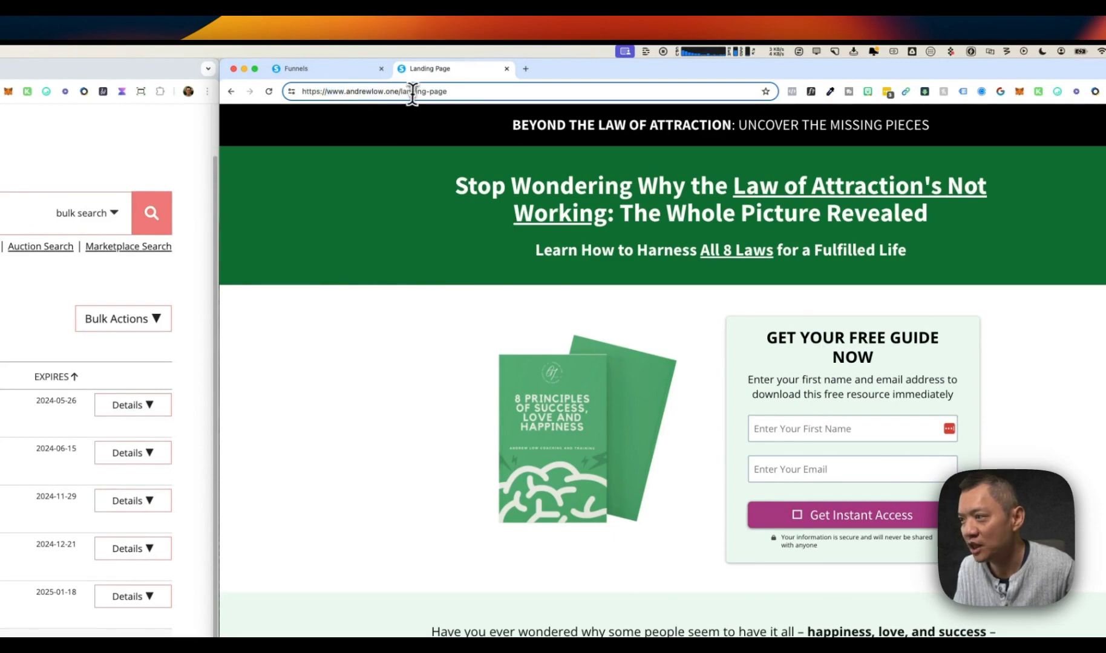